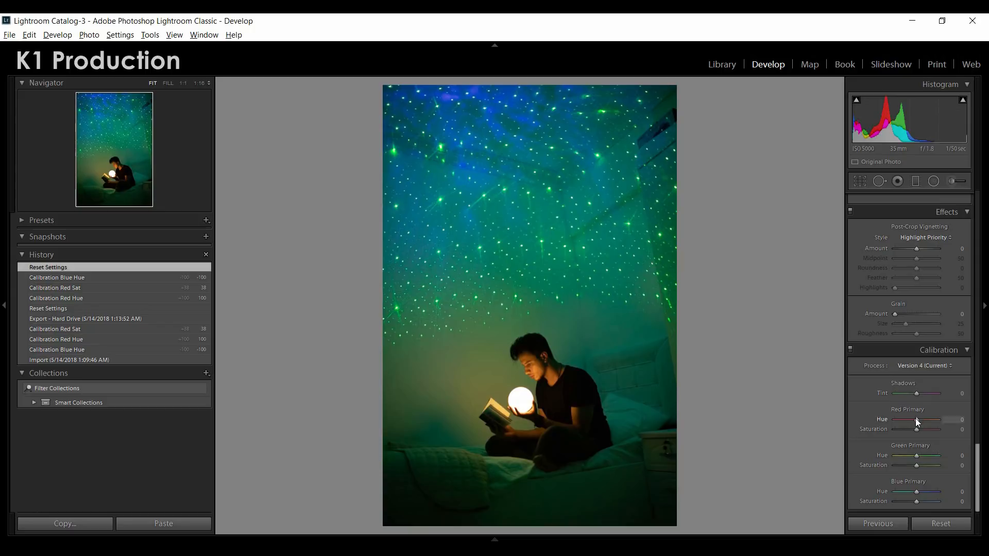
Calibrate the photo's colors with Red Primary hue +100 and saturation +38, and Blue Primary hue -100
{"action": "left_click_drag", "start_coordinate": [917, 420], "coordinate": [936, 422]}
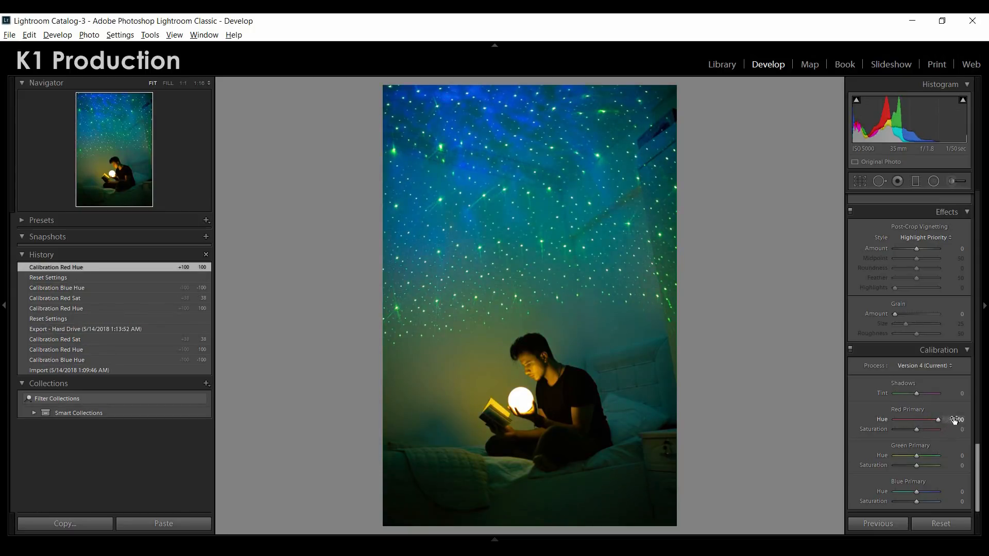
{"action": "left_click", "coordinate": [926, 429]}
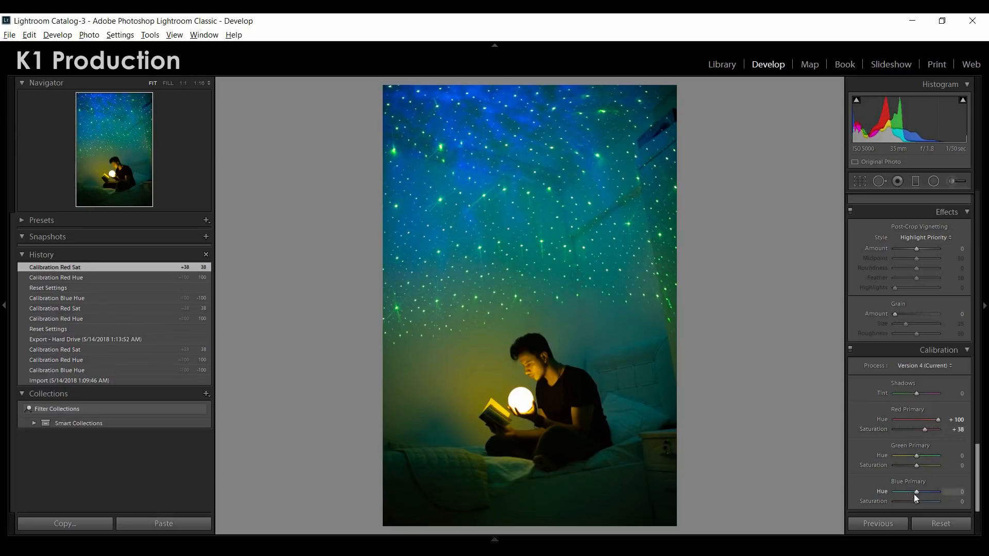
{"action": "left_click_drag", "start_coordinate": [914, 493], "coordinate": [896, 493]}
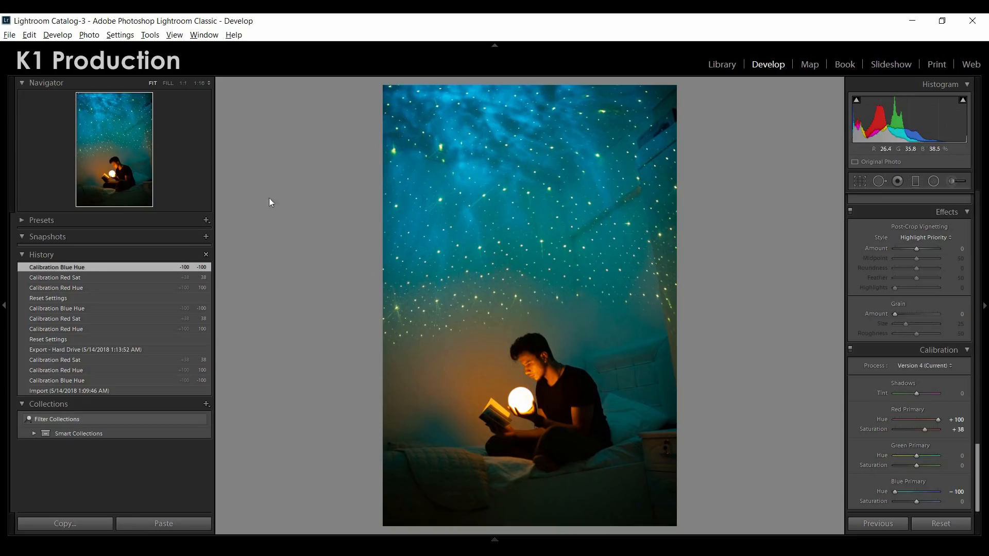
Export the photo to the hard drive under a unique name, with Open in Adobe Photoshop CC 2018 as the after-export action
{"action": "left_click", "coordinate": [10, 35]}
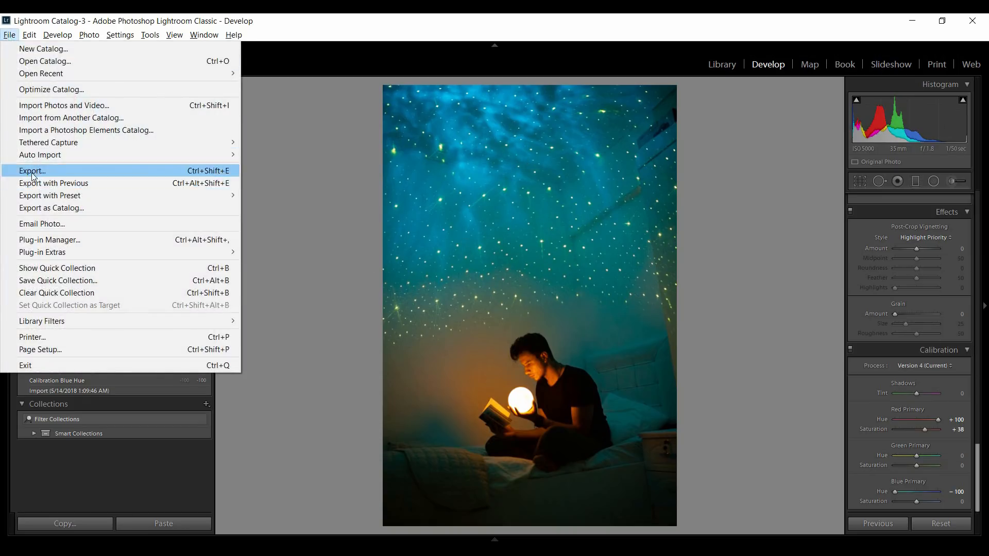
{"action": "left_click", "coordinate": [32, 170]}
{"action": "scroll", "coordinate": [607, 306], "scroll_direction": "down", "scroll_amount": 8}
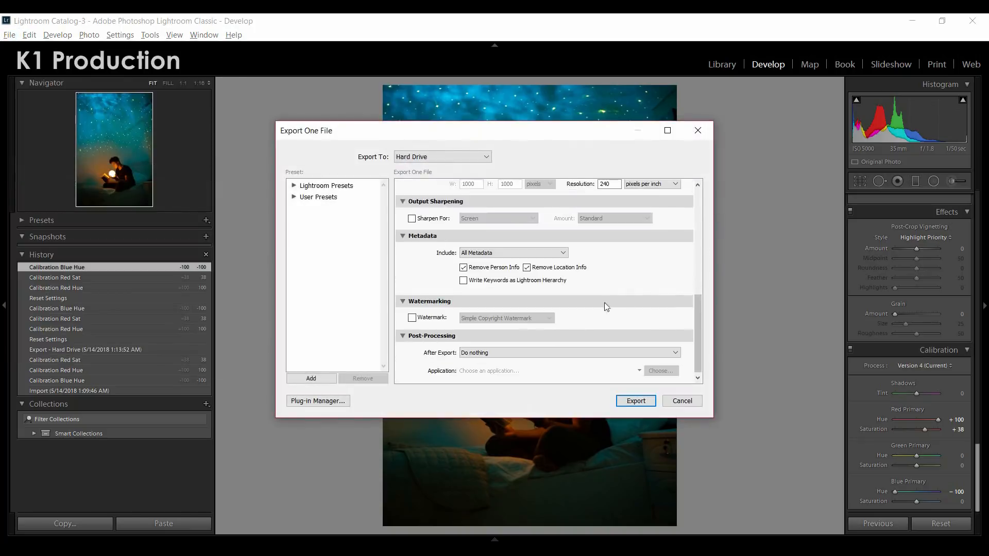
{"action": "left_click", "coordinate": [494, 354]}
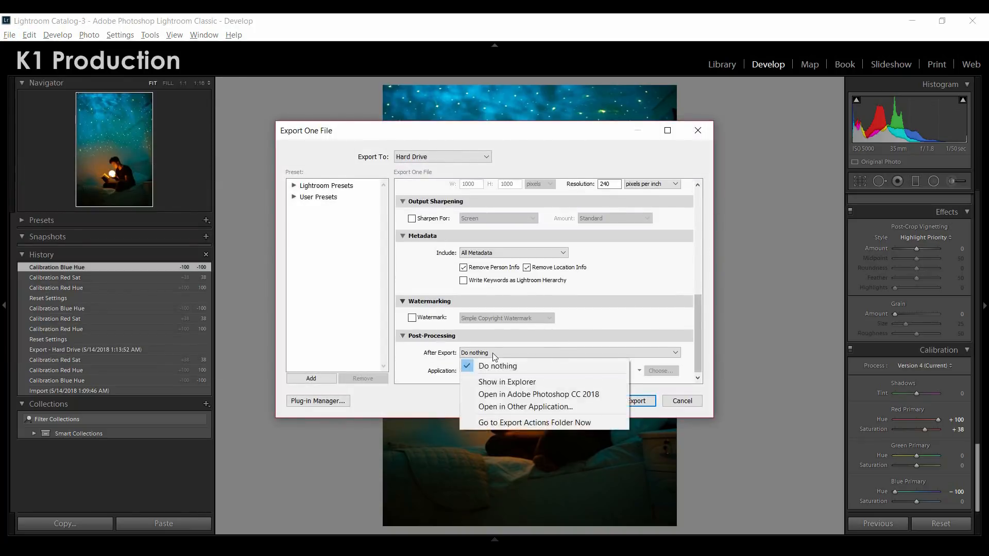
{"action": "left_click", "coordinate": [528, 396]}
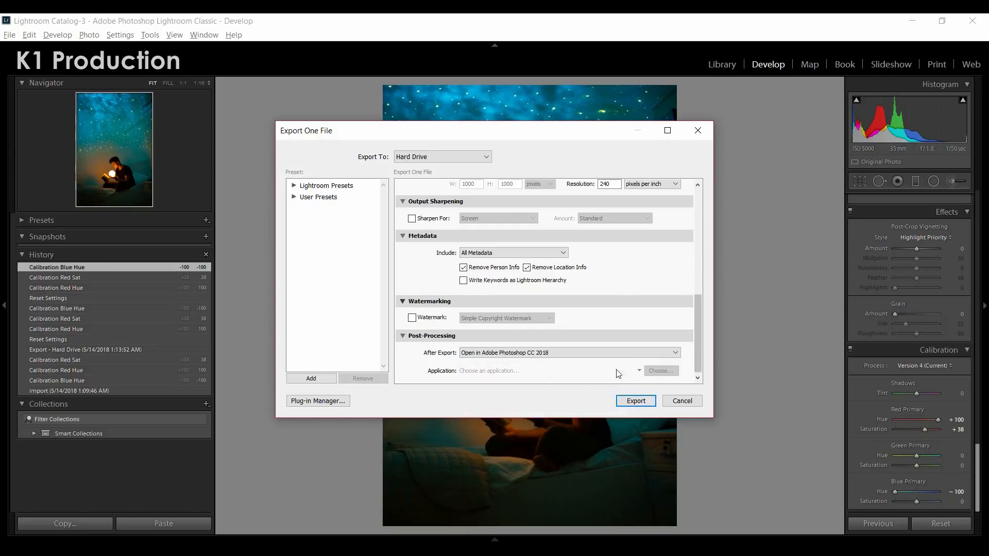
{"action": "left_click", "coordinate": [633, 403]}
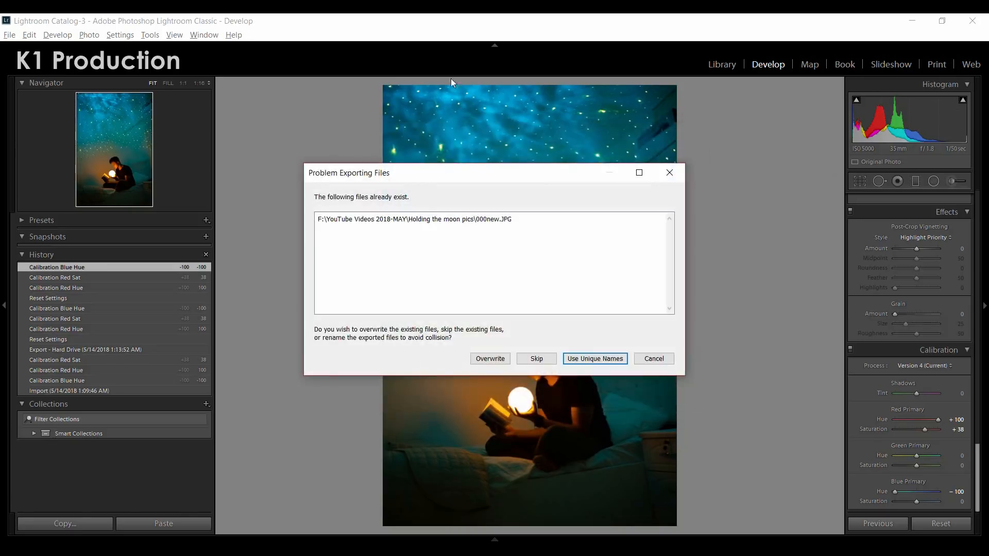
{"action": "left_click", "coordinate": [604, 363]}
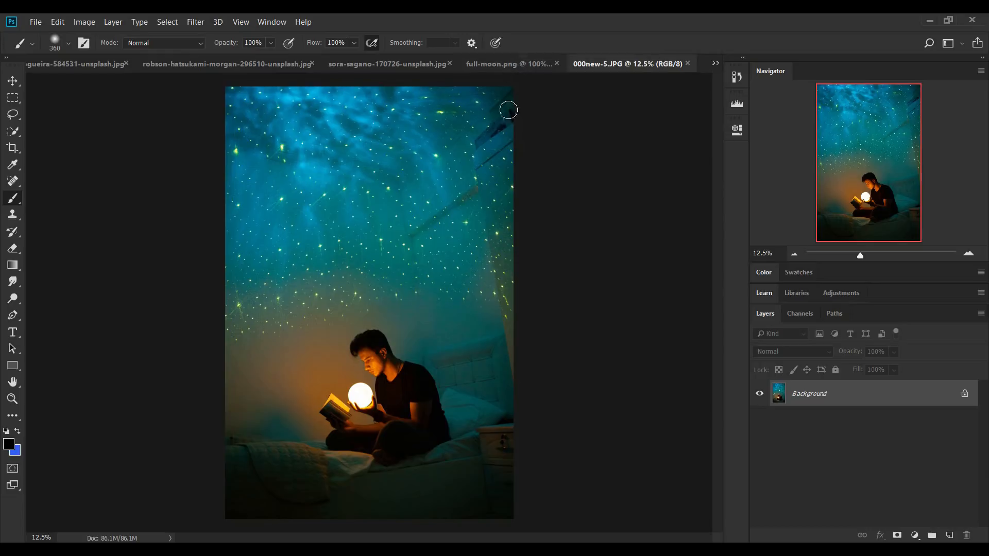
Look through the open starry-sky and moon source images and return to the 000new-5.JPG document
{"action": "left_click", "coordinate": [496, 63]}
{"action": "left_click", "coordinate": [429, 61]}
{"action": "left_click", "coordinate": [583, 60]}
{"action": "left_click", "coordinate": [459, 64]}
{"action": "left_click", "coordinate": [301, 66]}
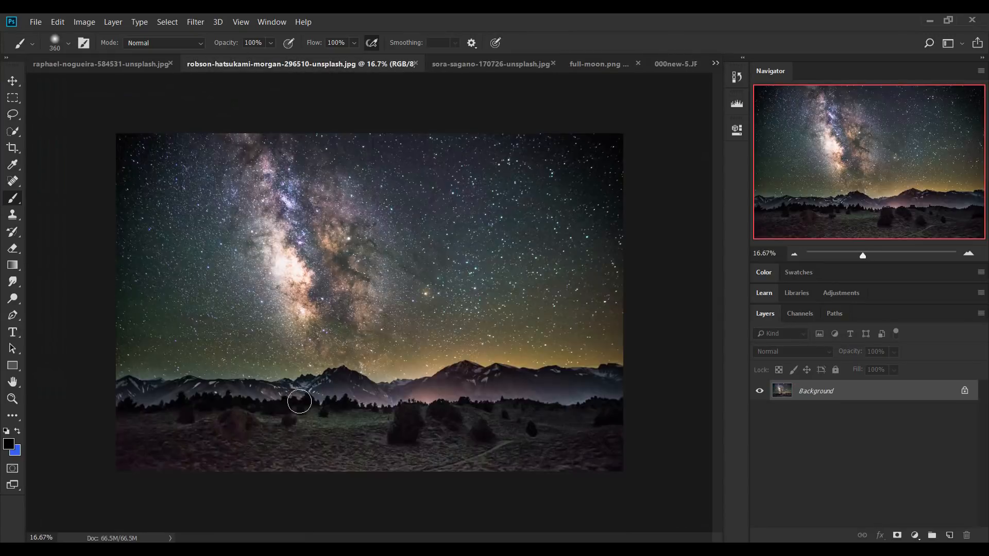
{"action": "left_click", "coordinate": [123, 71]}
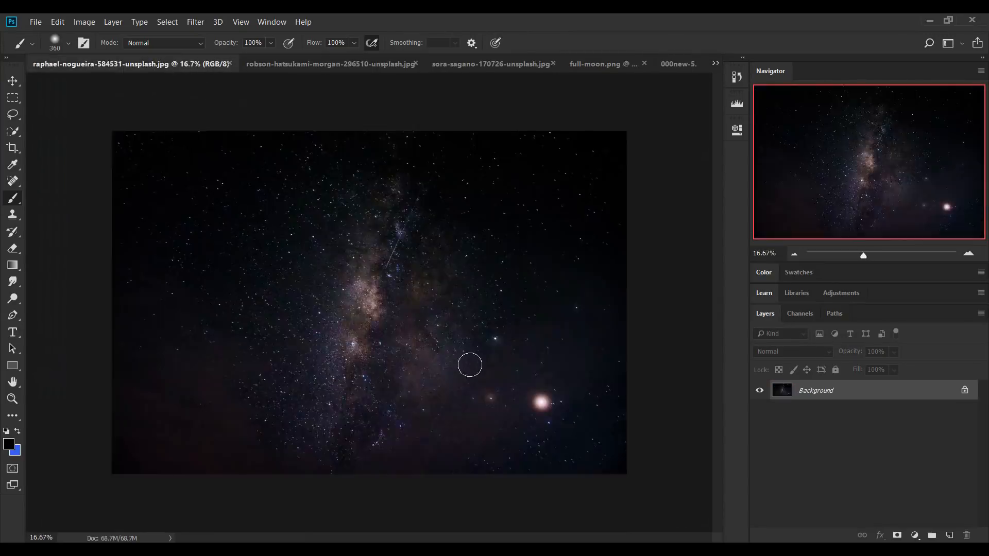
{"action": "left_click", "coordinate": [685, 64]}
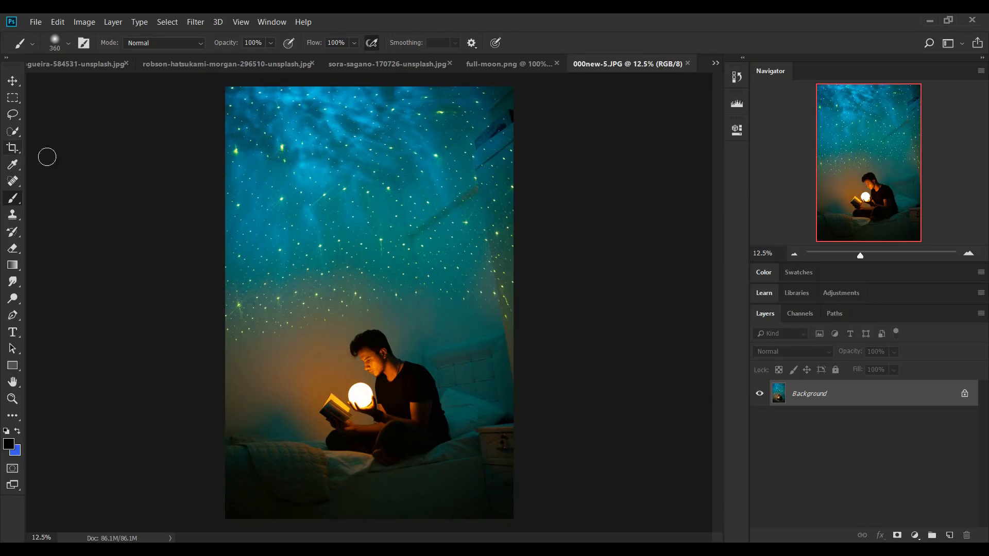
Crop the photo to a 4 : 5 (8 : 10) ratio, framing the seated reader and the starry wall above him
{"action": "left_click", "coordinate": [13, 148]}
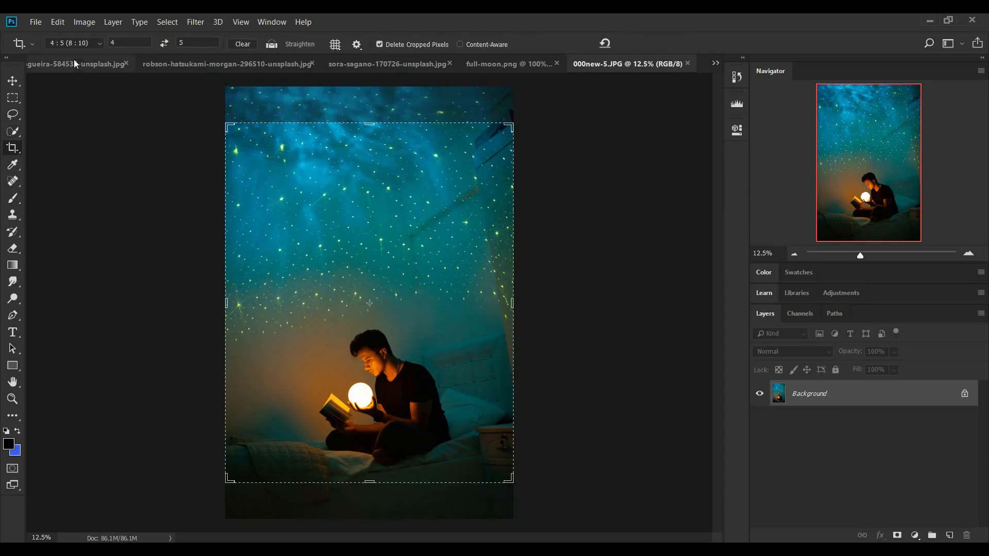
{"action": "left_click", "coordinate": [76, 43]}
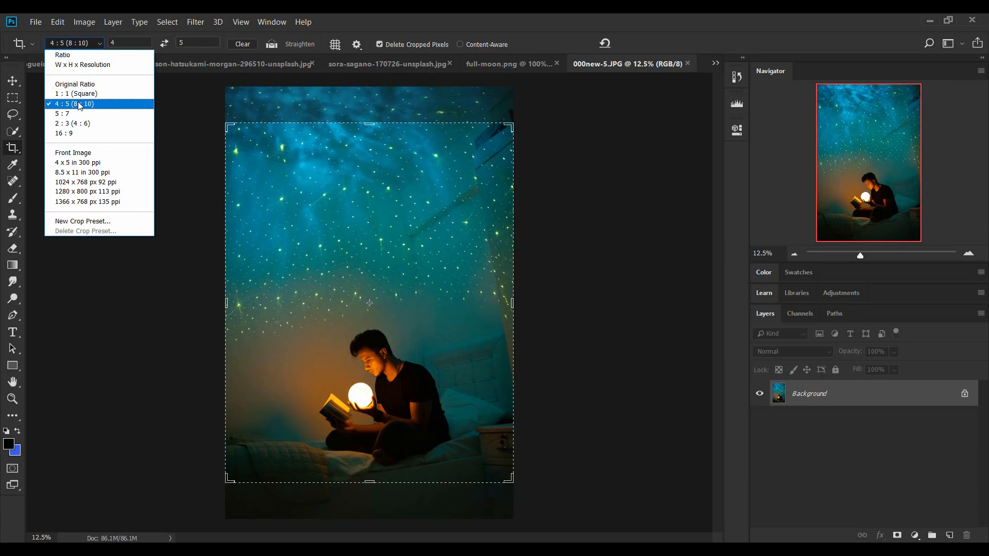
{"action": "left_click", "coordinate": [80, 104]}
{"action": "left_click", "coordinate": [75, 43]}
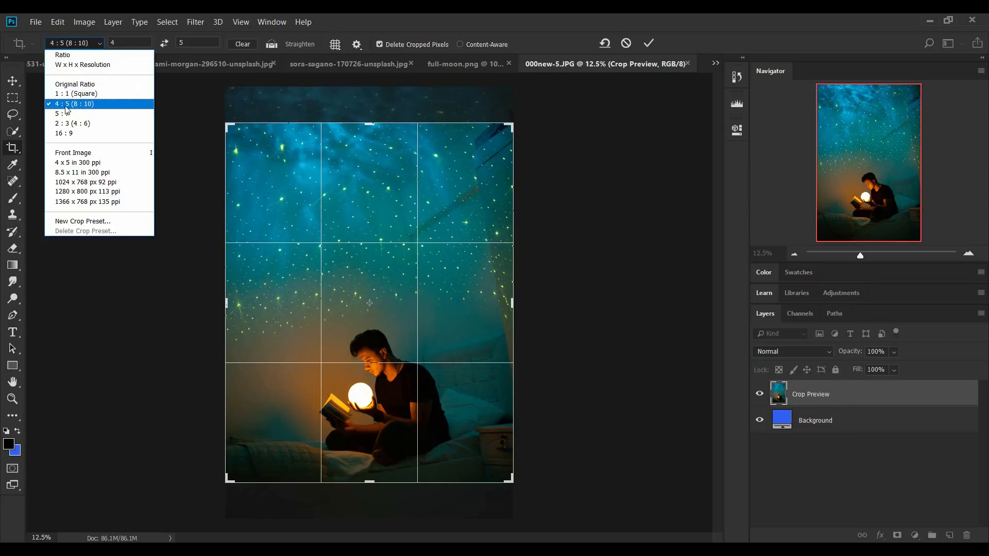
{"action": "left_click", "coordinate": [92, 107]}
{"action": "left_click_drag", "start_coordinate": [535, 476], "coordinate": [534, 491]}
{"action": "left_click_drag", "start_coordinate": [432, 324], "coordinate": [432, 262]}
{"action": "left_click", "coordinate": [649, 43]}
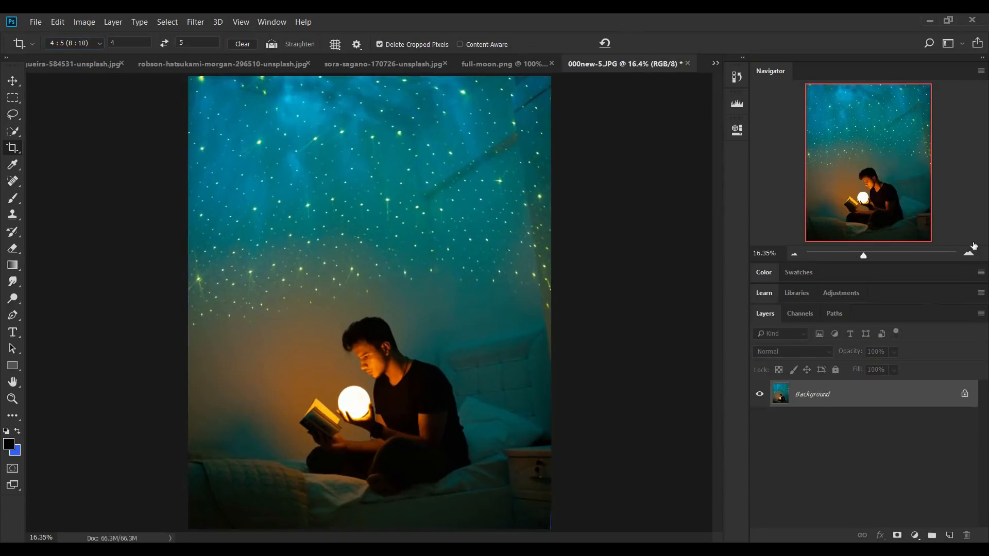
Examine the glowing ball in the reader's hand up close, and return to the full photo
{"action": "left_click", "coordinate": [970, 255]}
{"action": "left_click", "coordinate": [970, 255]}
{"action": "left_click", "coordinate": [970, 254]}
{"action": "left_click", "coordinate": [970, 254]}
{"action": "left_click_drag", "start_coordinate": [892, 178], "coordinate": [877, 208]}
{"action": "left_click_drag", "start_coordinate": [477, 370], "coordinate": [443, 374]}
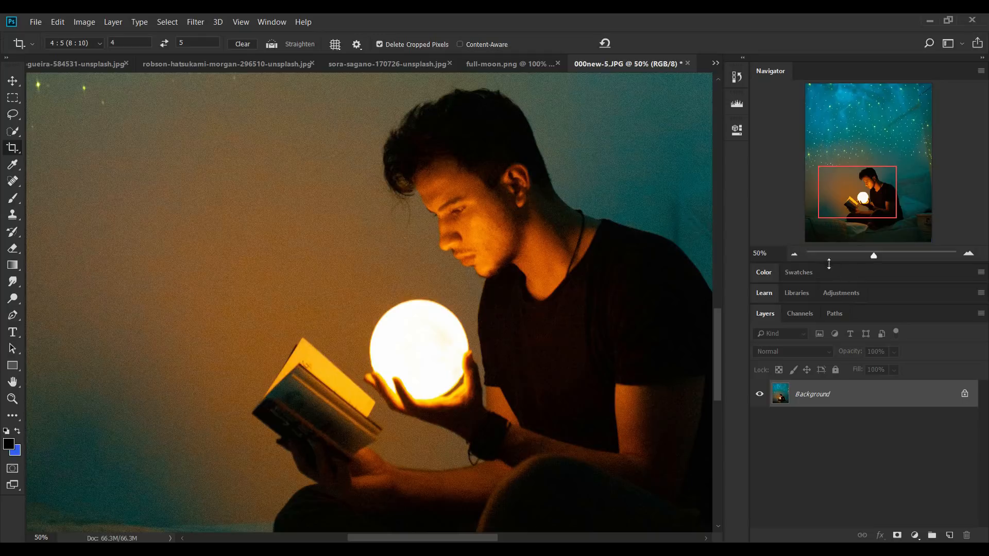
{"action": "left_click", "coordinate": [796, 255]}
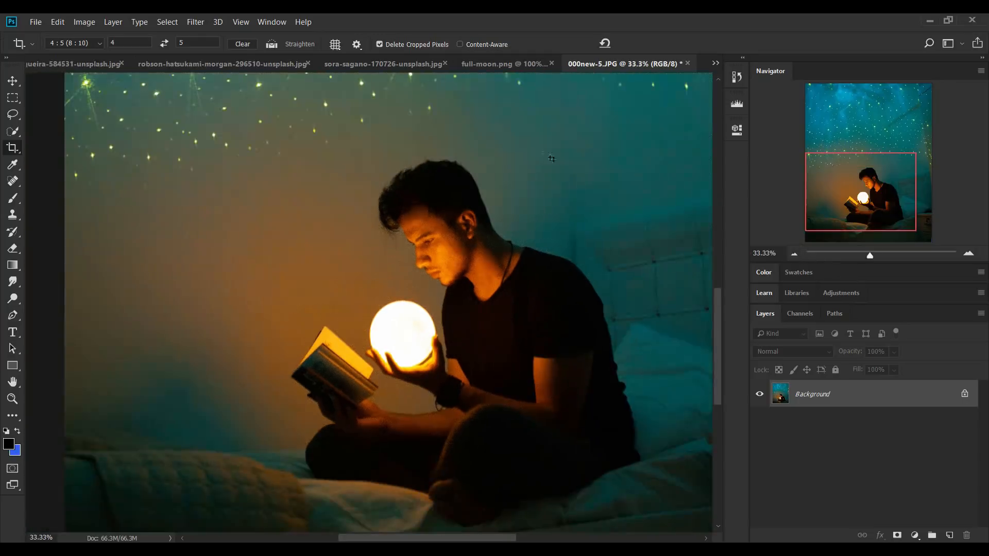
{"action": "key", "text": "ctrl+0"}
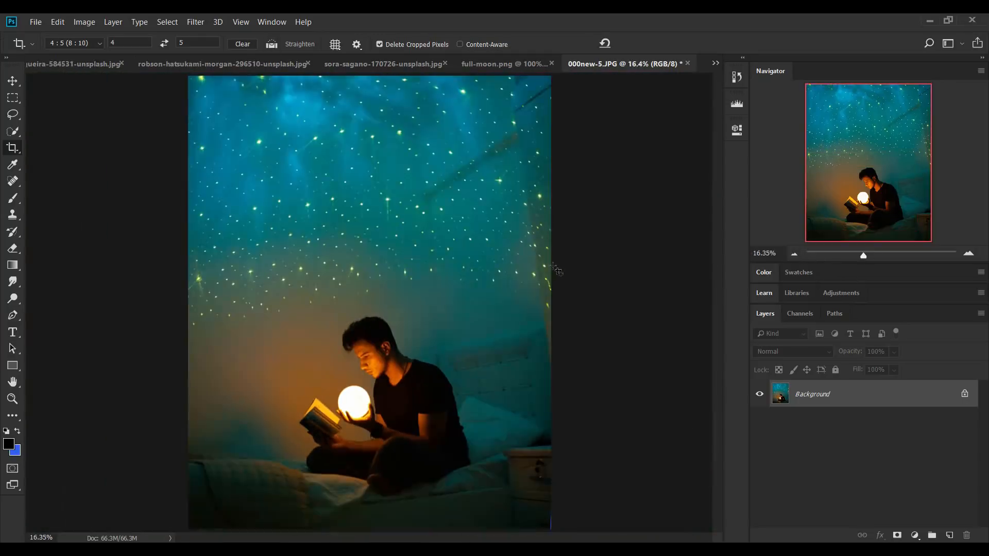
Copy the moon layer from full-moon.png into the 000new-5.JPG document
{"action": "left_click", "coordinate": [498, 65]}
{"action": "key", "text": "v"}
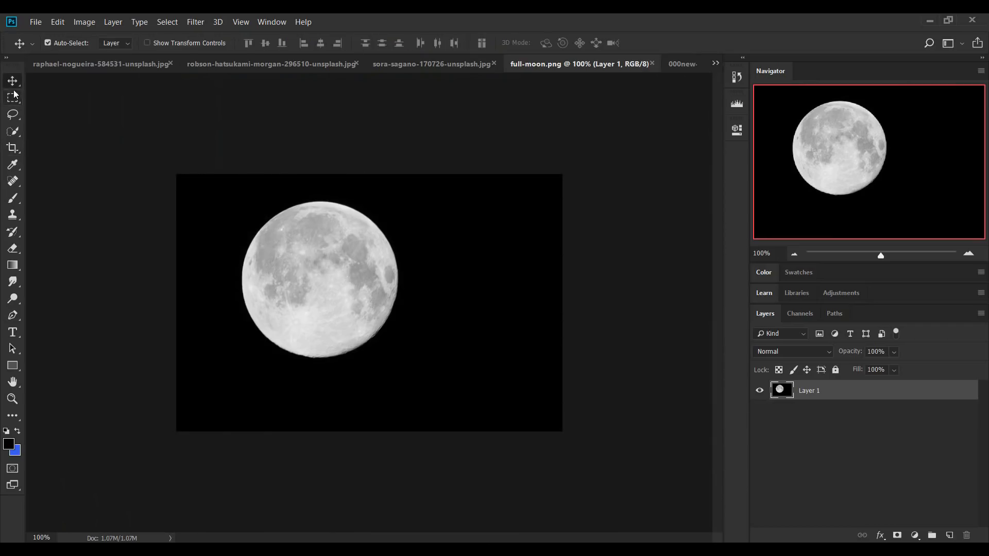
{"action": "left_click_drag", "start_coordinate": [310, 315], "coordinate": [378, 347]}
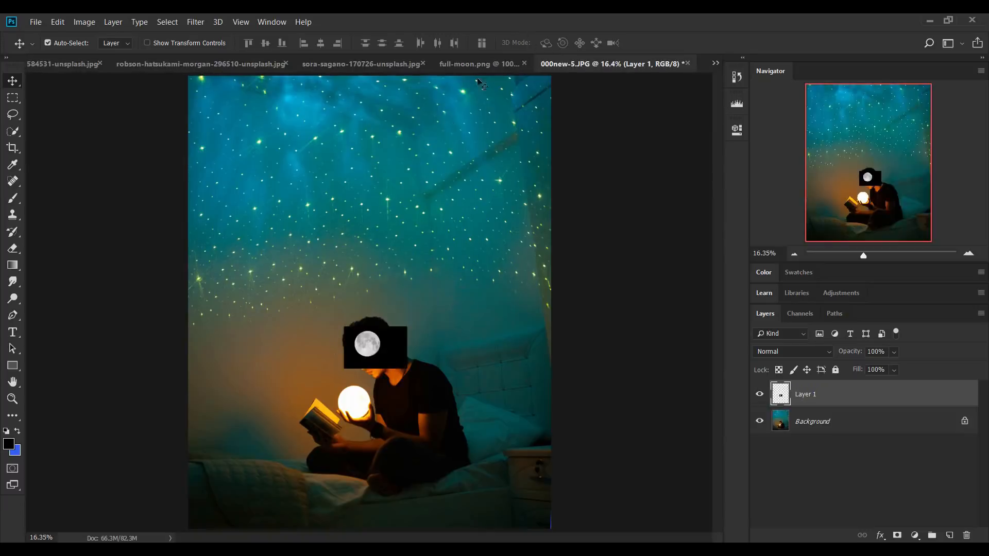
Move the moon layer over the glowing ball in the hand and scale it to roughly the ball's size
{"action": "key", "text": "ctrl+plus"}
{"action": "key", "text": "ctrl+plus"}
{"action": "key", "text": "ctrl+plus"}
{"action": "key", "text": "ctrl+plus"}
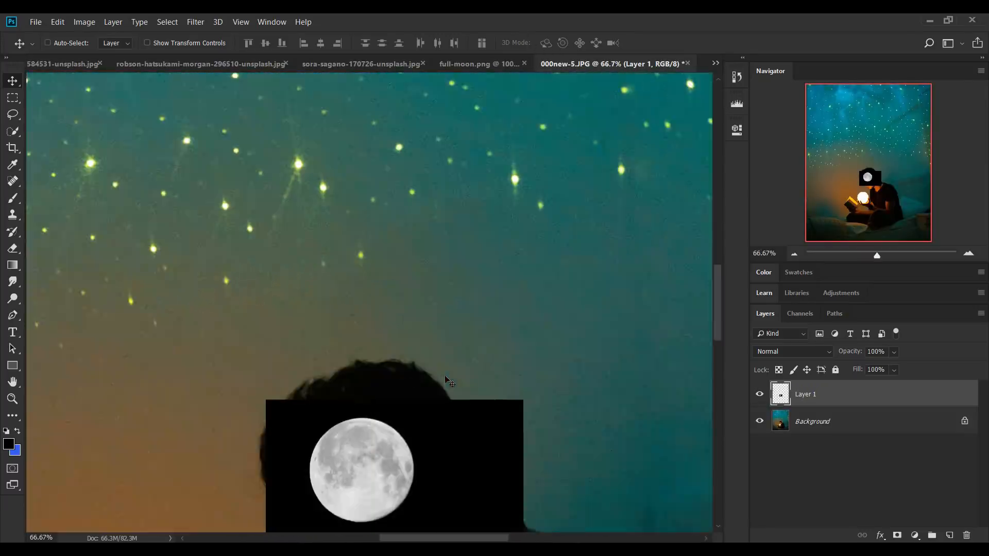
{"action": "left_click_drag", "start_coordinate": [867, 168], "coordinate": [860, 188]}
{"action": "left_click_drag", "start_coordinate": [538, 273], "coordinate": [507, 336]}
{"action": "left_click_drag", "start_coordinate": [892, 166], "coordinate": [891, 175]}
{"action": "key", "text": "ctrl+t"}
{"action": "left_click_drag", "start_coordinate": [515, 190], "coordinate": [447, 375]}
{"action": "left_click", "coordinate": [793, 254]}
{"action": "left_click_drag", "start_coordinate": [507, 434], "coordinate": [525, 448]}
{"action": "left_click_drag", "start_coordinate": [309, 305], "coordinate": [303, 301]}
{"action": "key", "text": "Return"}
Lower the moon layer's opacity to 34% and transform it to about 112% width and 110% height to match the glowing ball
{"action": "left_click", "coordinate": [893, 353]}
{"action": "left_click", "coordinate": [868, 370]}
{"action": "mouse_move", "coordinate": [398, 337]}
{"action": "left_mouse_down"}
{"action": "mouse_move", "coordinate": [395, 355]}
{"action": "mouse_move", "coordinate": [397, 344]}
{"action": "left_mouse_up"}
{"action": "key", "text": "ctrl+t"}
{"action": "left_click_drag", "start_coordinate": [297, 306], "coordinate": [293, 301]}
{"action": "left_click_drag", "start_coordinate": [524, 378], "coordinate": [537, 377]}
{"action": "left_click_drag", "start_coordinate": [416, 455], "coordinate": [416, 462]}
{"action": "left_click_drag", "start_coordinate": [406, 415], "coordinate": [406, 410]}
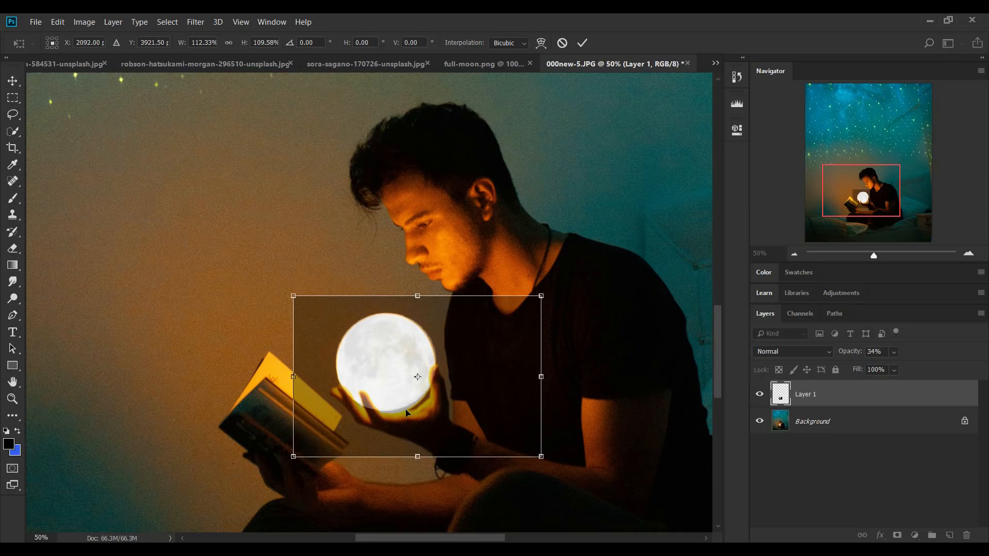
{"action": "key", "text": "Return"}
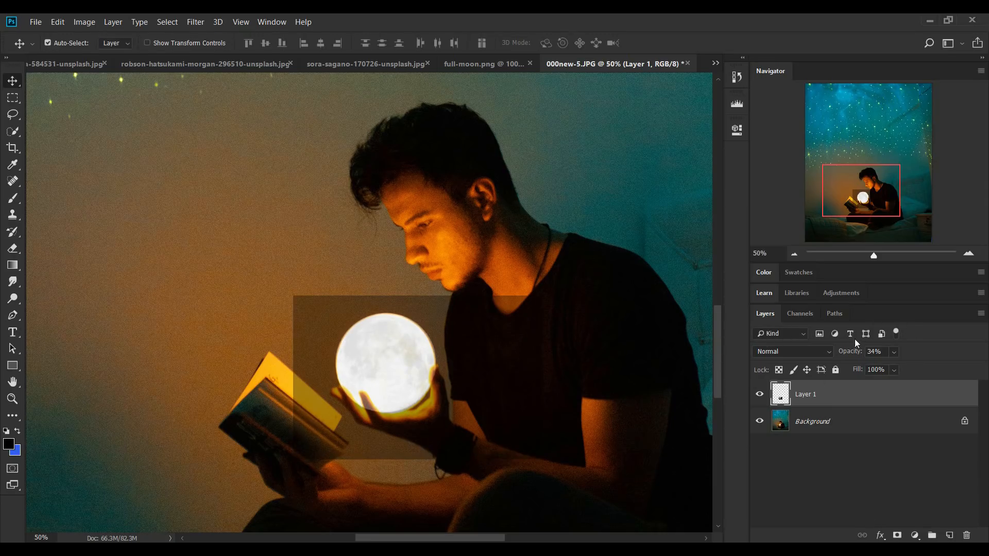
Raise the moon layer's opacity to 100% and add a layer mask to it
{"action": "left_click_drag", "start_coordinate": [846, 356], "coordinate": [873, 361]}
{"action": "left_click", "coordinate": [897, 536]}
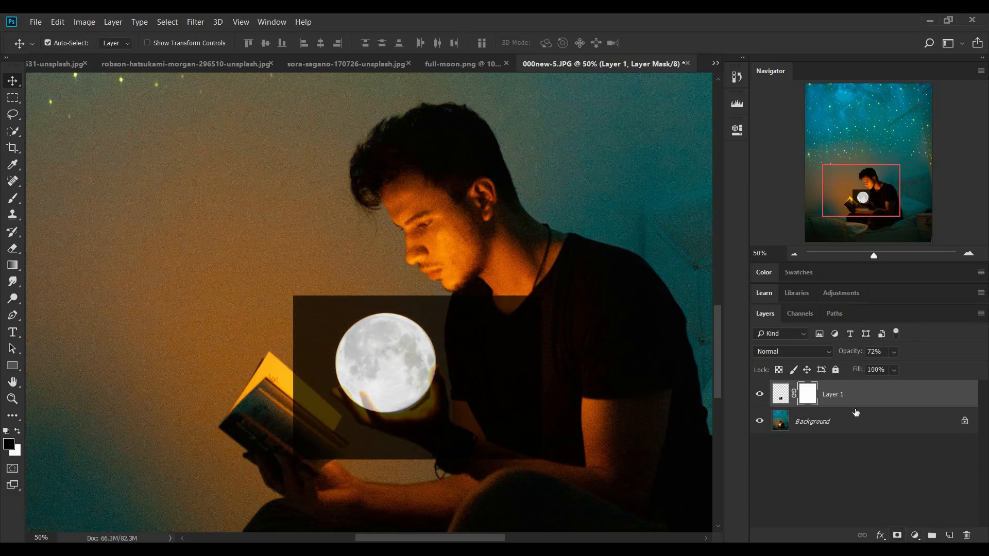
{"action": "key", "text": "b"}
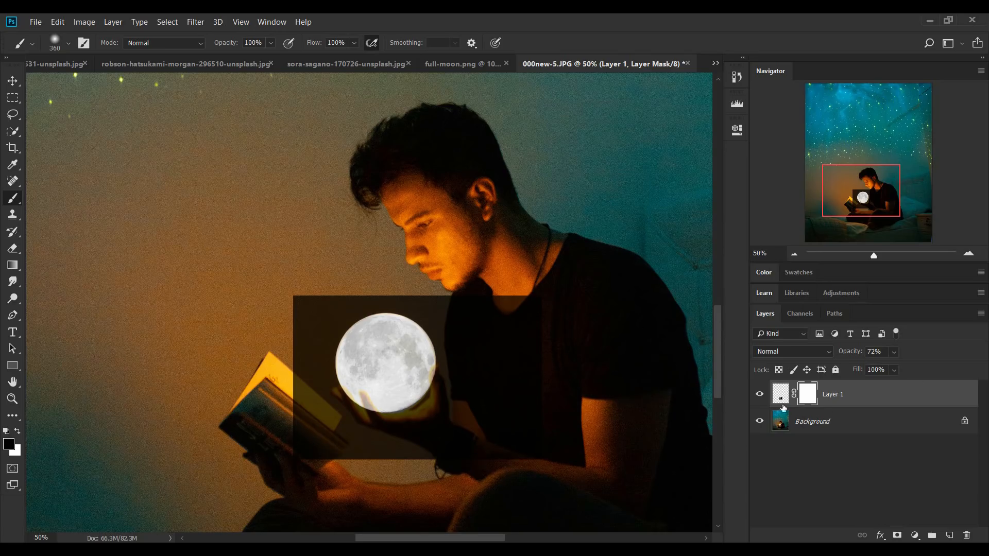
{"action": "key", "text": "ctrl+z"}
Select the black area around the moon on its layer using Color Range with a fuzziness of 24
{"action": "left_click", "coordinate": [781, 394]}
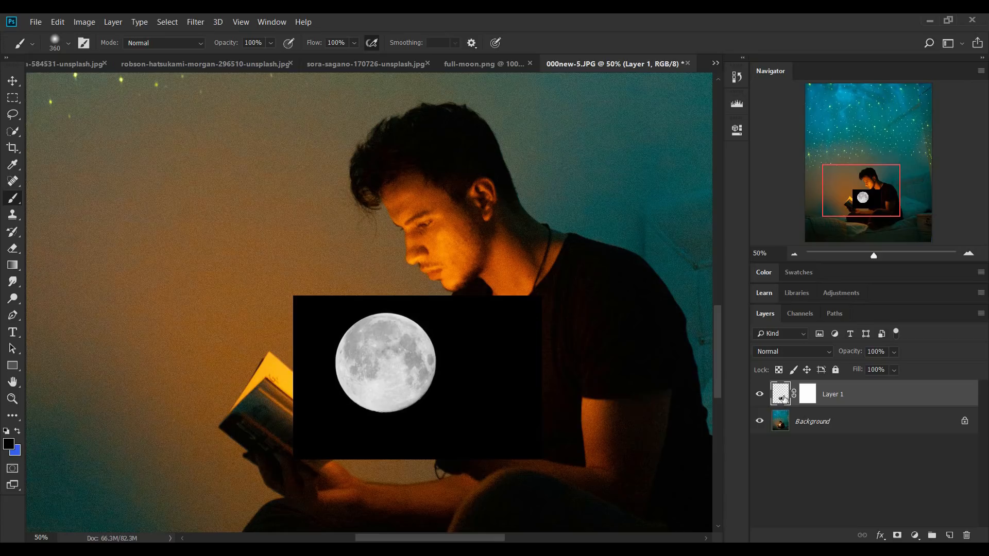
{"action": "left_click", "coordinate": [167, 22]}
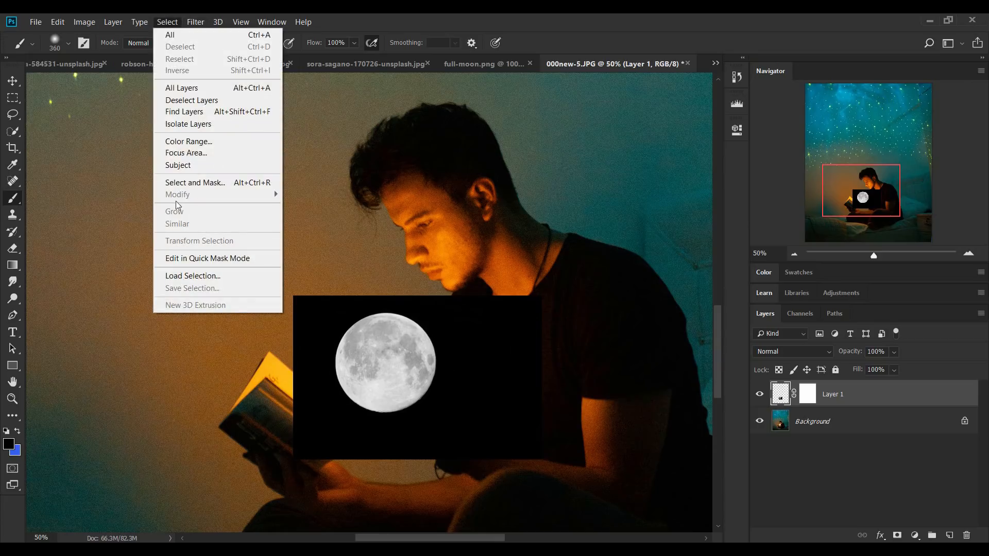
{"action": "left_click", "coordinate": [194, 144]}
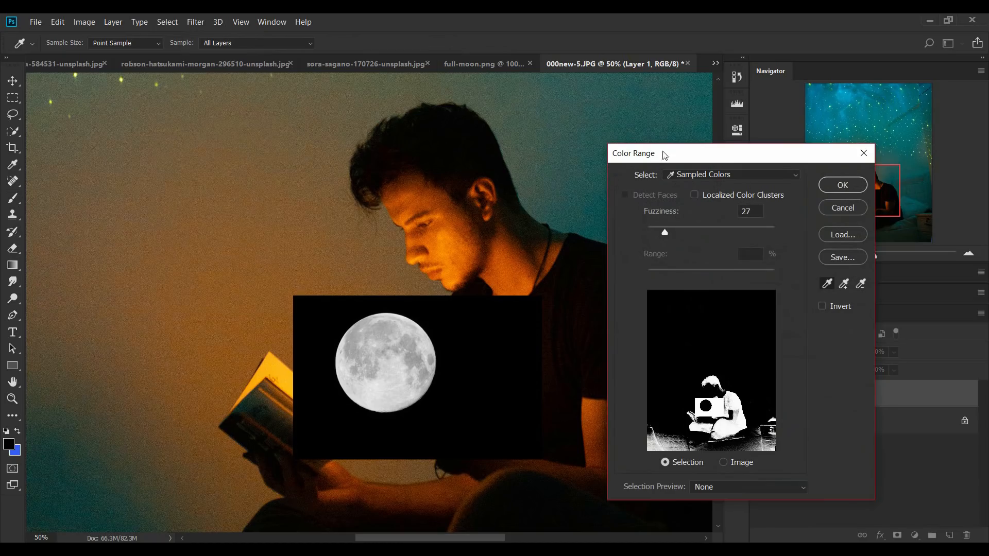
{"action": "left_click_drag", "start_coordinate": [665, 155], "coordinate": [685, 150]}
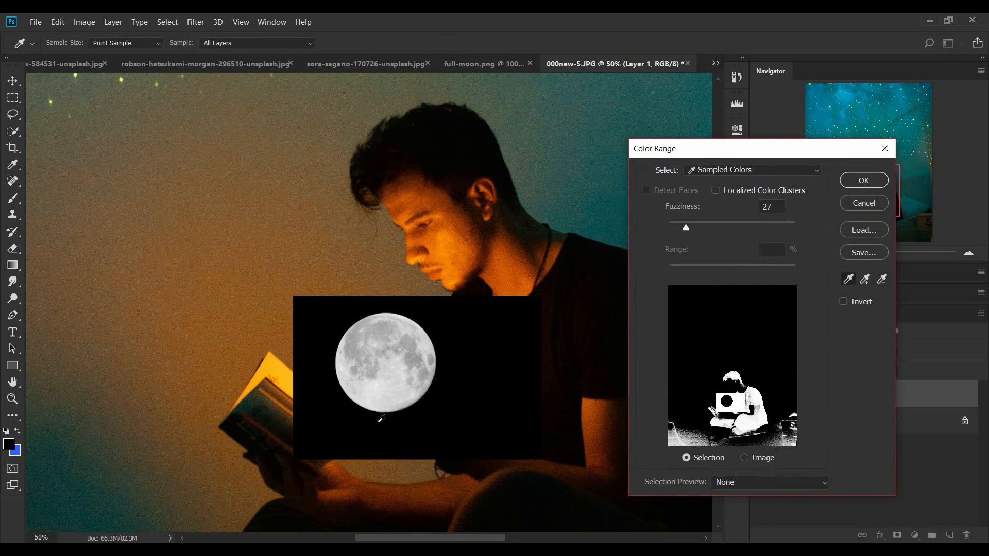
{"action": "left_click_drag", "start_coordinate": [686, 228], "coordinate": [684, 228]}
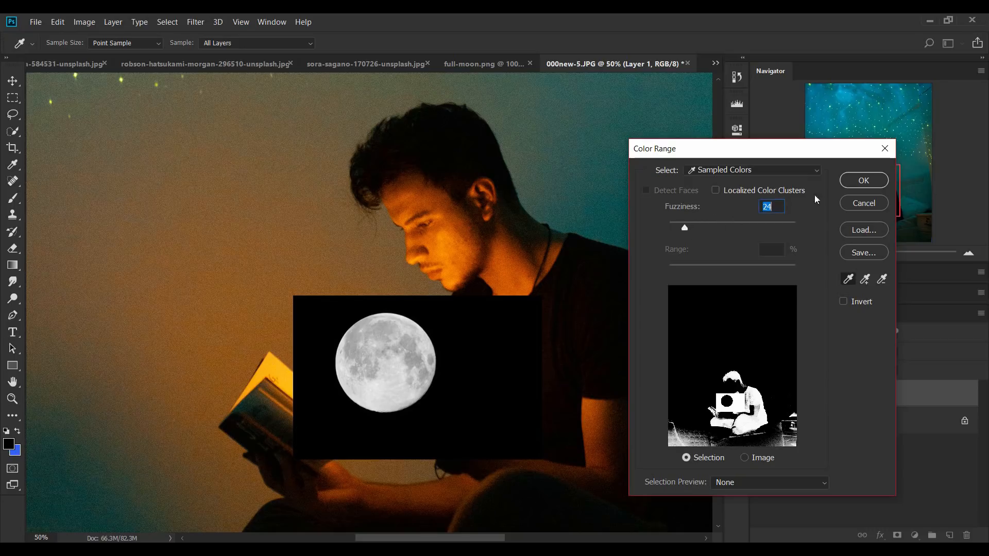
{"action": "left_click", "coordinate": [864, 180]}
Paint black on the moon's layer mask inside the selection to hide the black rectangle, and clear the selection
{"action": "key", "text": "b"}
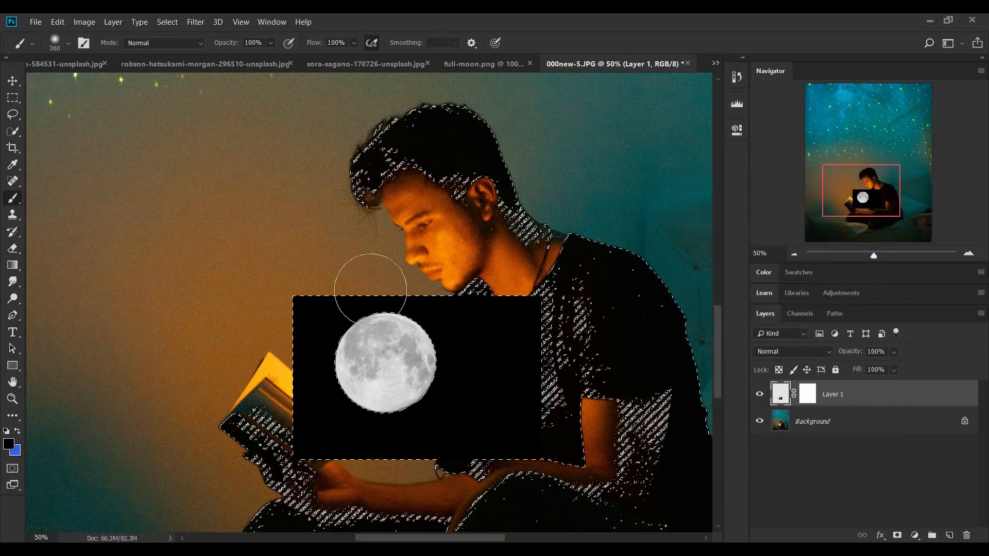
{"action": "left_click", "coordinate": [808, 394]}
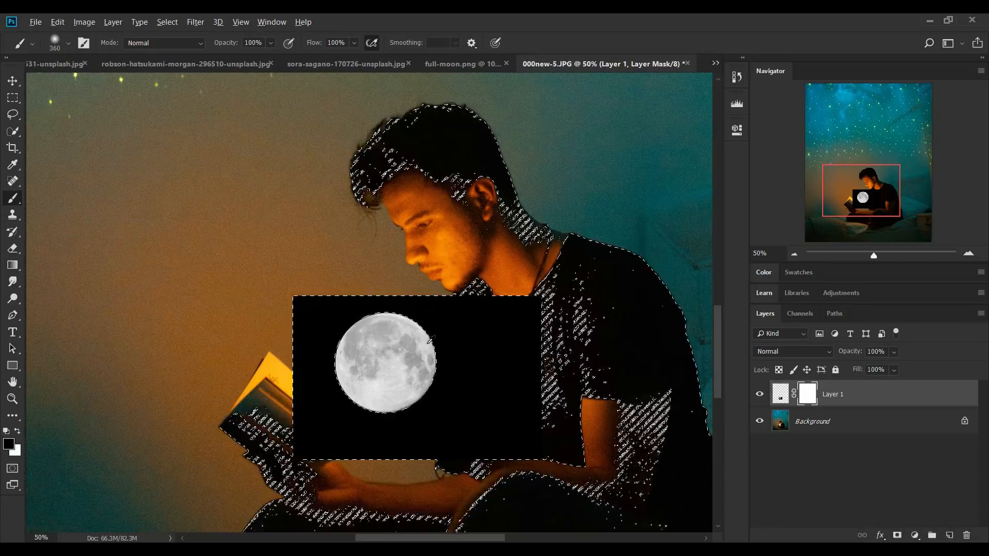
{"action": "mouse_move", "coordinate": [487, 335]}
{"action": "left_mouse_down"}
{"action": "mouse_move", "coordinate": [409, 353]}
{"action": "mouse_move", "coordinate": [177, 452]}
{"action": "left_mouse_up"}
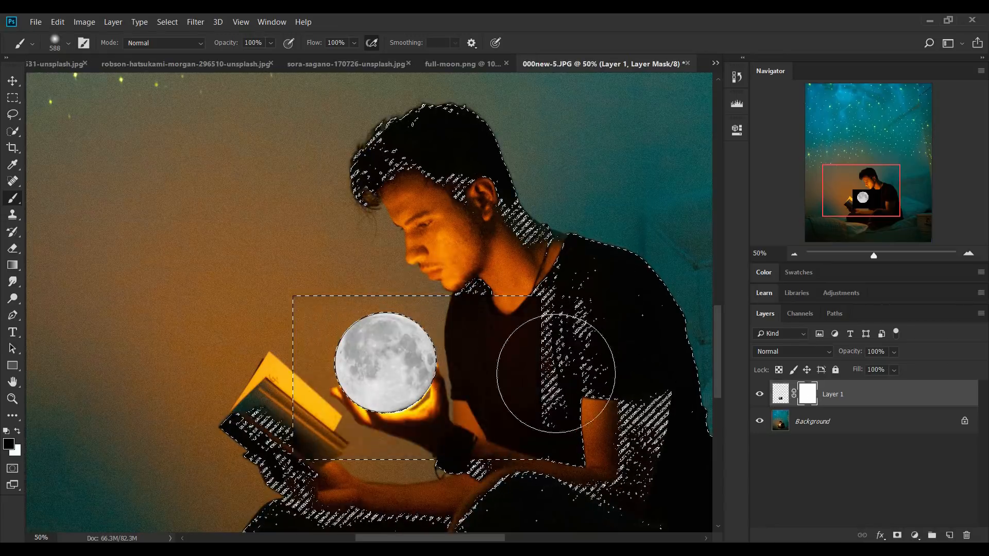
{"action": "left_click_drag", "start_coordinate": [528, 311], "coordinate": [291, 350]}
{"action": "left_click", "coordinate": [14, 98]}
{"action": "left_click", "coordinate": [363, 189]}
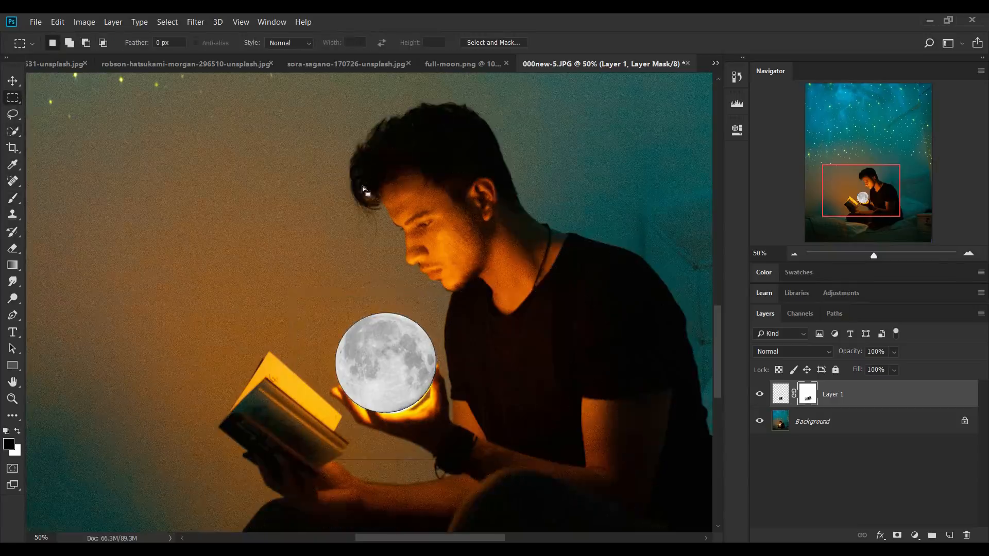
Paint black with a 32 px brush on the moon's layer mask along its lower rim to hide the dark fringe
{"action": "left_click", "coordinate": [968, 254]}
{"action": "left_click", "coordinate": [968, 254]}
{"action": "left_click_drag", "start_coordinate": [862, 192], "coordinate": [863, 202]}
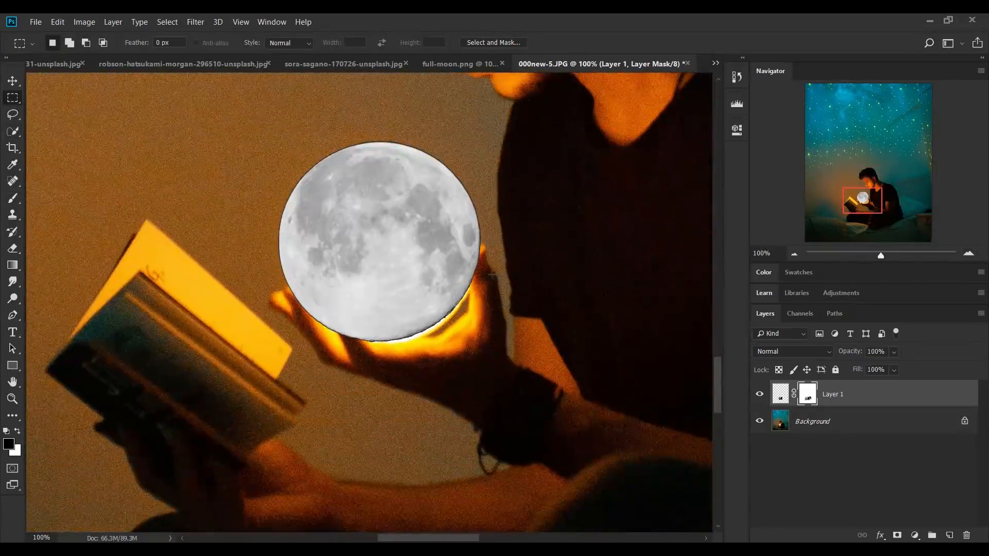
{"action": "left_click_drag", "start_coordinate": [462, 399], "coordinate": [369, 368]}
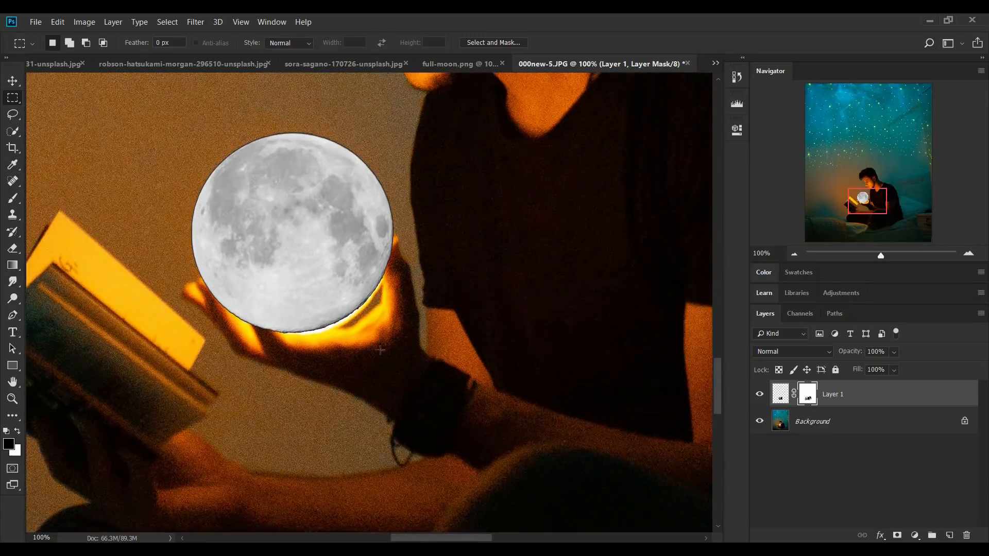
{"action": "left_click", "coordinate": [12, 198]}
{"action": "left_click_drag", "start_coordinate": [481, 309], "coordinate": [378, 320]}
{"action": "right_click", "coordinate": [452, 259]}
{"action": "left_click_drag", "start_coordinate": [552, 291], "coordinate": [545, 292]}
{"action": "mouse_move", "coordinate": [392, 285]}
{"action": "left_mouse_down"}
{"action": "mouse_move", "coordinate": [317, 332]}
{"action": "mouse_move", "coordinate": [239, 327]}
{"action": "mouse_move", "coordinate": [194, 238]}
{"action": "left_mouse_up"}
Lower the moon layer's opacity to 50% and paint black on its mask to uncover the finger in front of the ball
{"action": "left_click", "coordinate": [894, 352]}
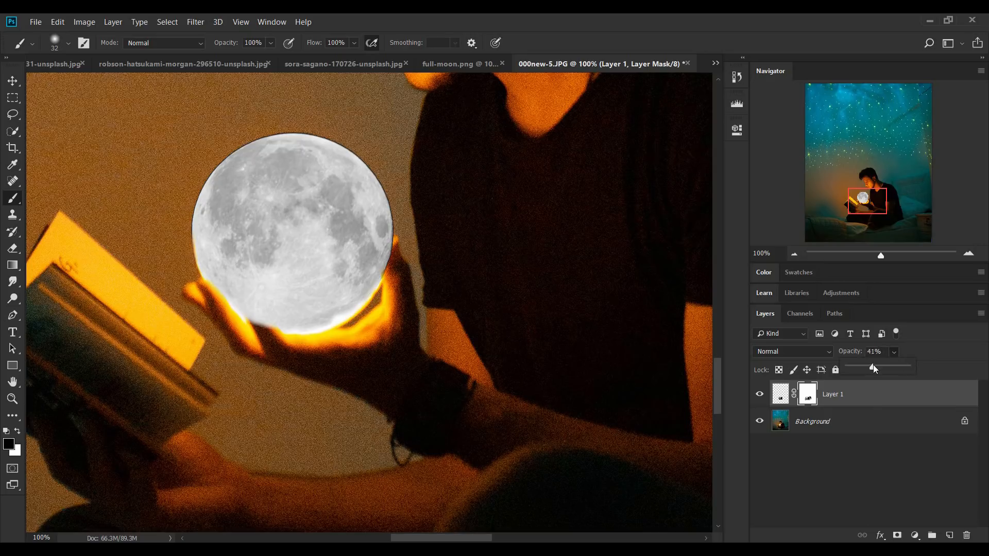
{"action": "left_click", "coordinate": [878, 367]}
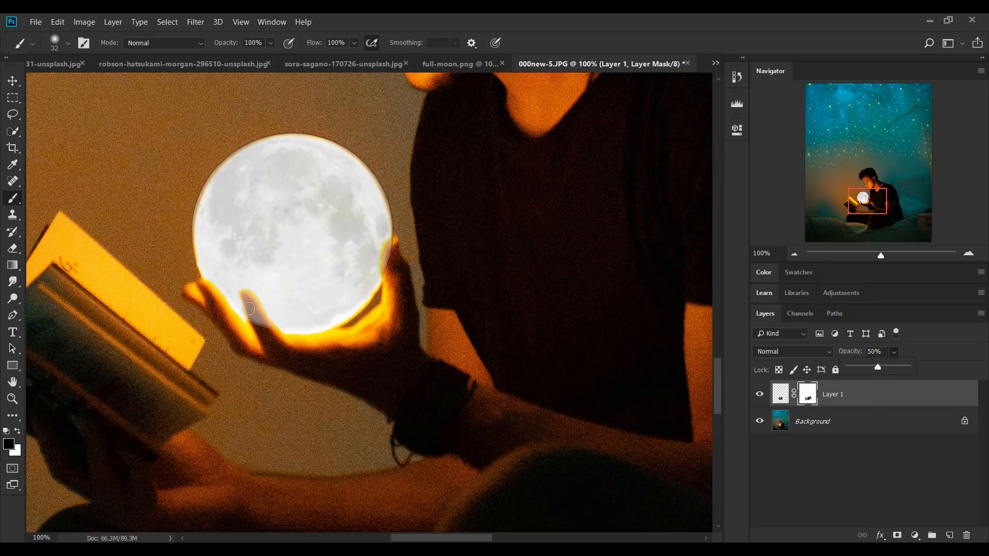
{"action": "left_click_drag", "start_coordinate": [248, 297], "coordinate": [263, 325]}
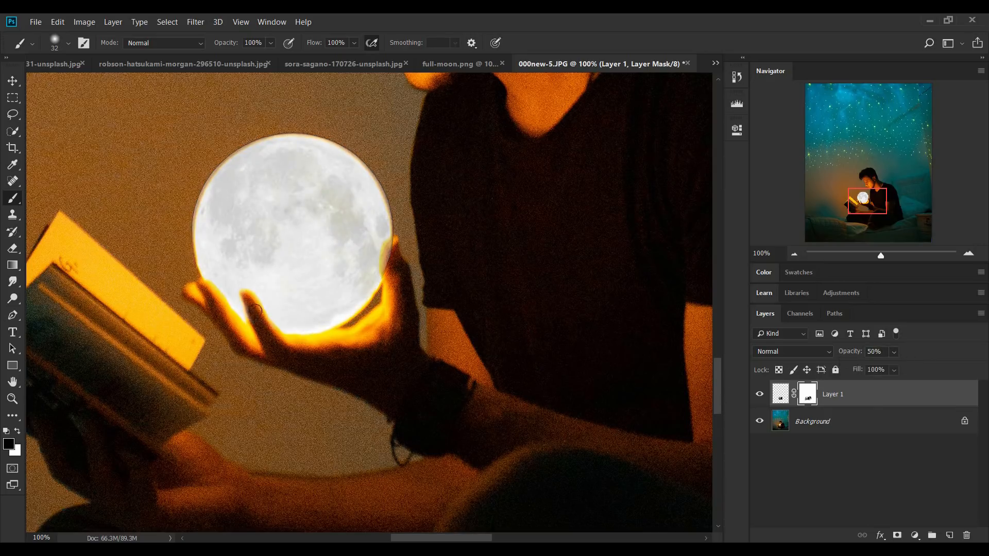
Mask out the remaining dark rim around the moon and over the fingertips, and restore the layer's opacity to 100%
{"action": "mouse_move", "coordinate": [380, 268]}
{"action": "left_mouse_down"}
{"action": "mouse_move", "coordinate": [409, 240]}
{"action": "mouse_move", "coordinate": [390, 232]}
{"action": "mouse_move", "coordinate": [342, 138]}
{"action": "mouse_move", "coordinate": [275, 128]}
{"action": "mouse_move", "coordinate": [245, 137]}
{"action": "mouse_move", "coordinate": [194, 282]}
{"action": "mouse_move", "coordinate": [191, 205]}
{"action": "mouse_move", "coordinate": [212, 162]}
{"action": "mouse_move", "coordinate": [252, 139]}
{"action": "mouse_move", "coordinate": [334, 140]}
{"action": "left_mouse_up"}
{"action": "right_click", "coordinate": [401, 231], "text": "alt"}
{"action": "right_click", "coordinate": [398, 234], "text": "alt"}
{"action": "left_click_drag", "start_coordinate": [843, 352], "coordinate": [973, 349]}
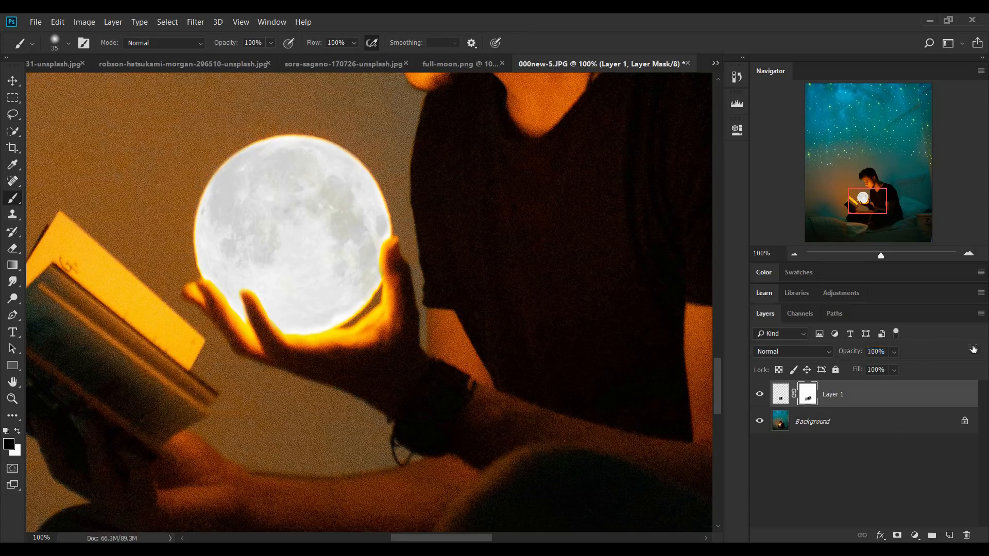
Set the moon layer's opacity to 64% and check the blend with the glowing ball
{"action": "left_click", "coordinate": [793, 254]}
{"action": "left_click", "coordinate": [794, 255]}
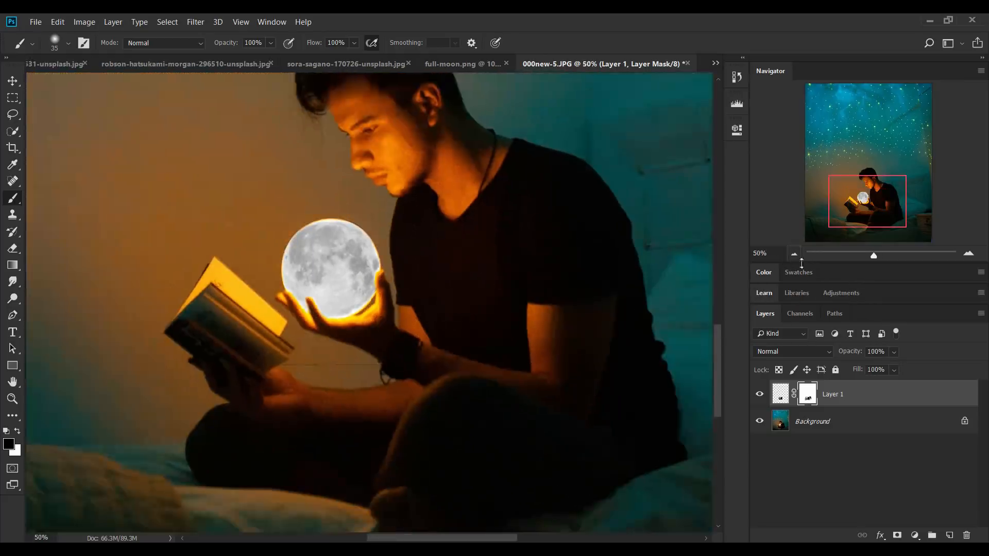
{"action": "left_click", "coordinate": [887, 366]}
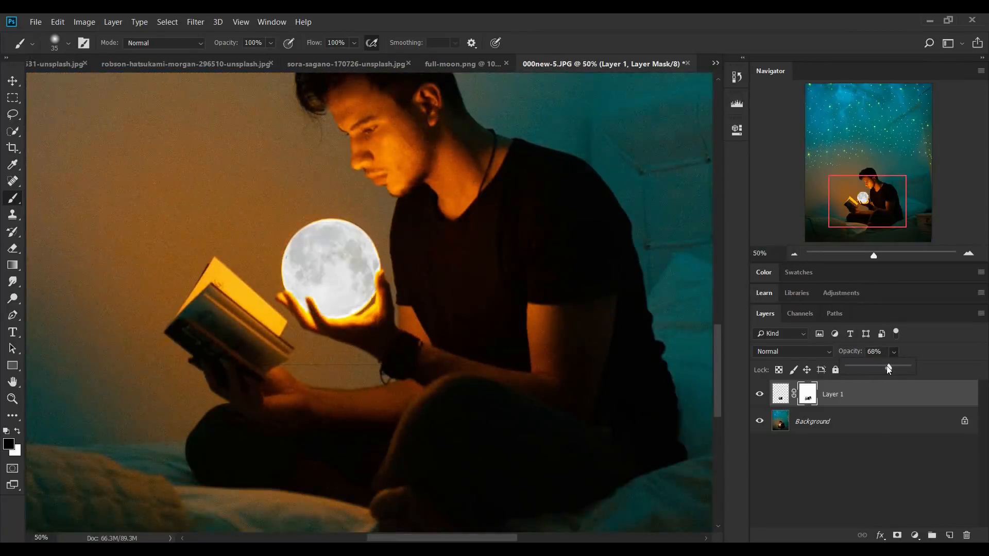
{"action": "left_click", "coordinate": [798, 252]}
{"action": "left_click", "coordinate": [797, 253]}
{"action": "left_click", "coordinate": [797, 253]}
{"action": "key", "text": "ctrl+plus"}
{"action": "key", "text": "ctrl+plus"}
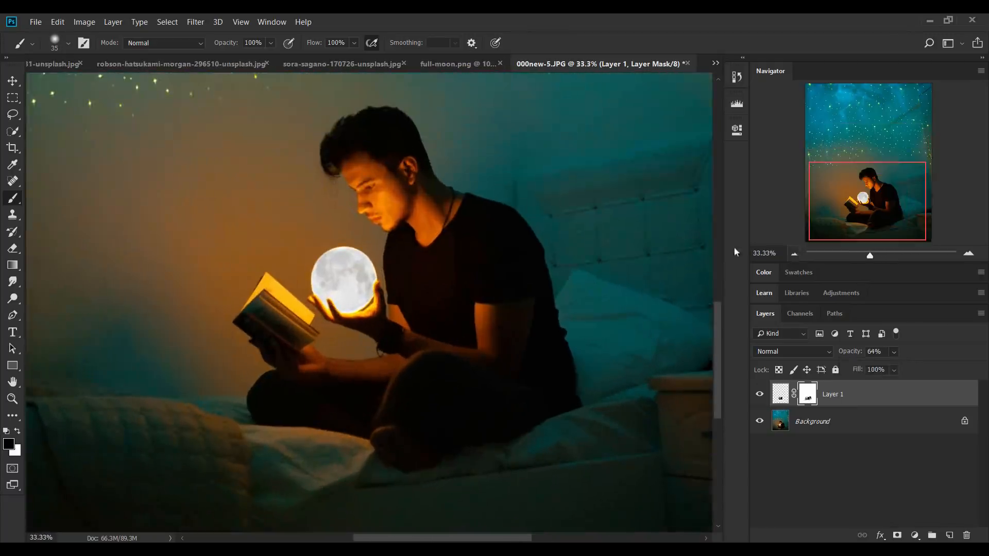
{"action": "left_click", "coordinate": [971, 254]}
{"action": "left_click_drag", "start_coordinate": [243, 237], "coordinate": [258, 332]}
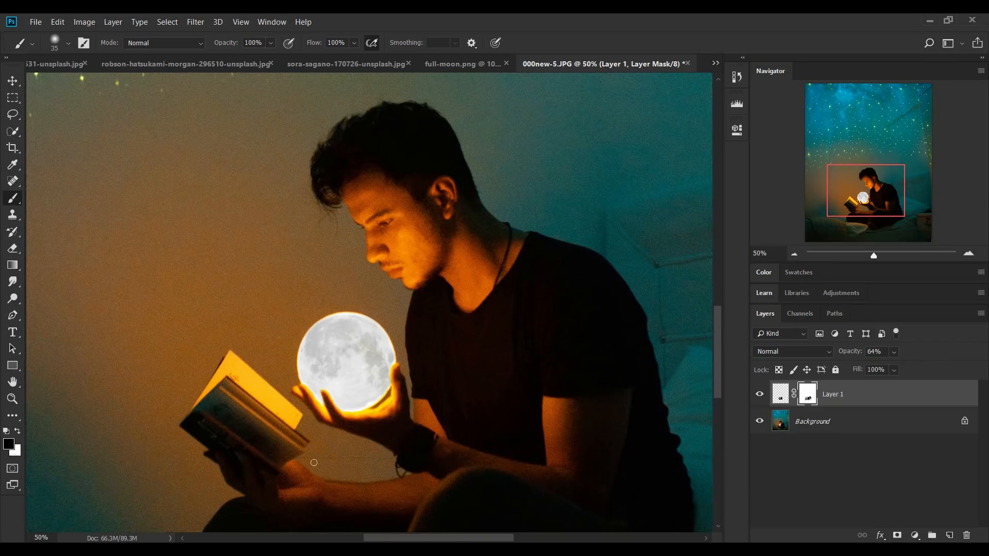
Warm the moon image, not its mask, with the Camera Raw filter by setting Temperature to +100
{"action": "left_click", "coordinate": [782, 395]}
{"action": "left_click", "coordinate": [195, 21]}
{"action": "left_click", "coordinate": [252, 97]}
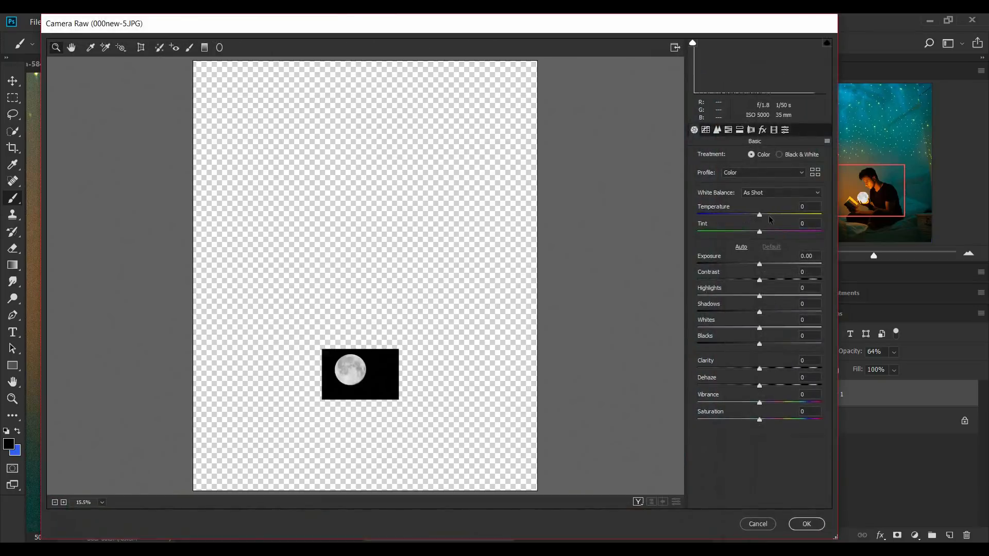
{"action": "left_click_drag", "start_coordinate": [760, 215], "coordinate": [823, 214]}
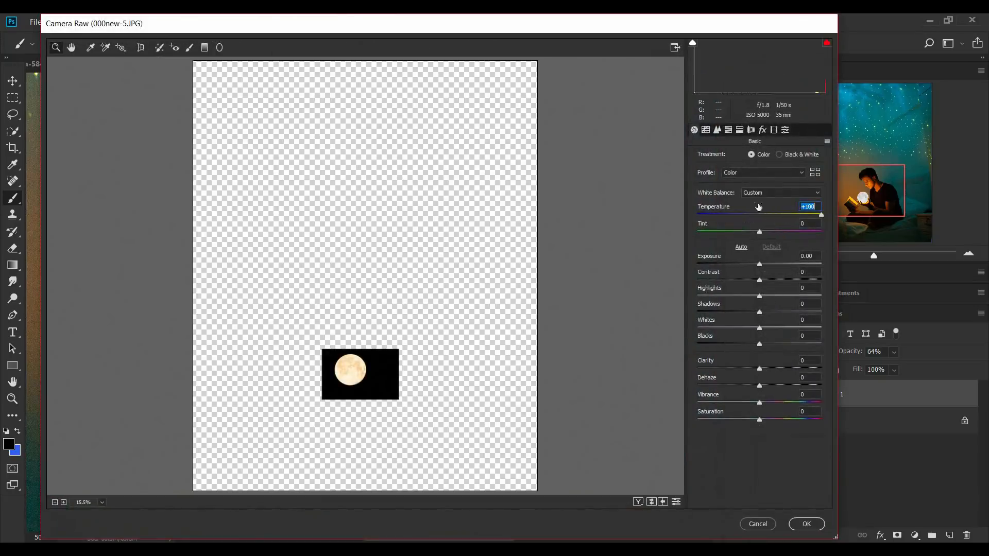
{"action": "left_click", "coordinate": [807, 523]}
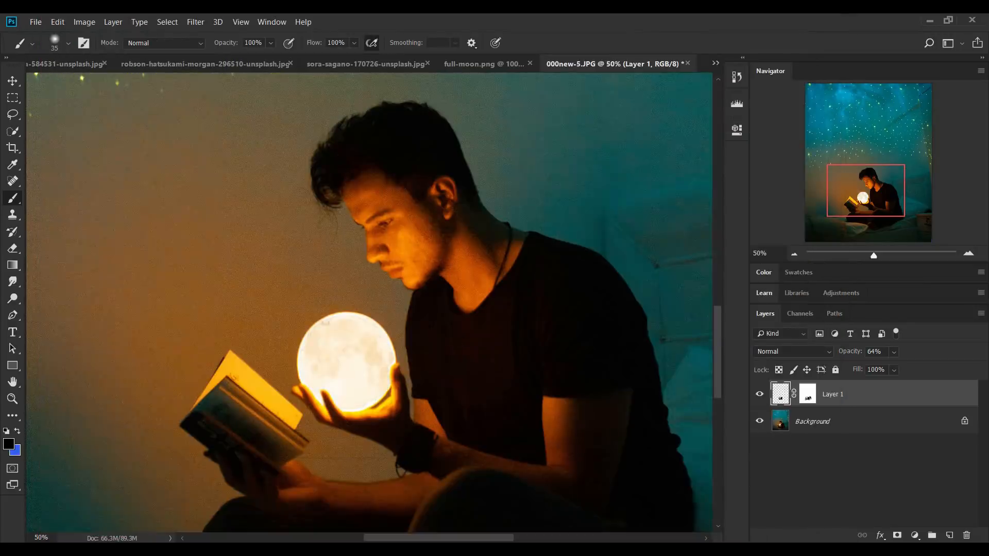
{"action": "left_click_drag", "start_coordinate": [508, 314], "coordinate": [532, 197]}
{"action": "left_click", "coordinate": [809, 394]}
{"action": "left_click_drag", "start_coordinate": [437, 361], "coordinate": [460, 363]}
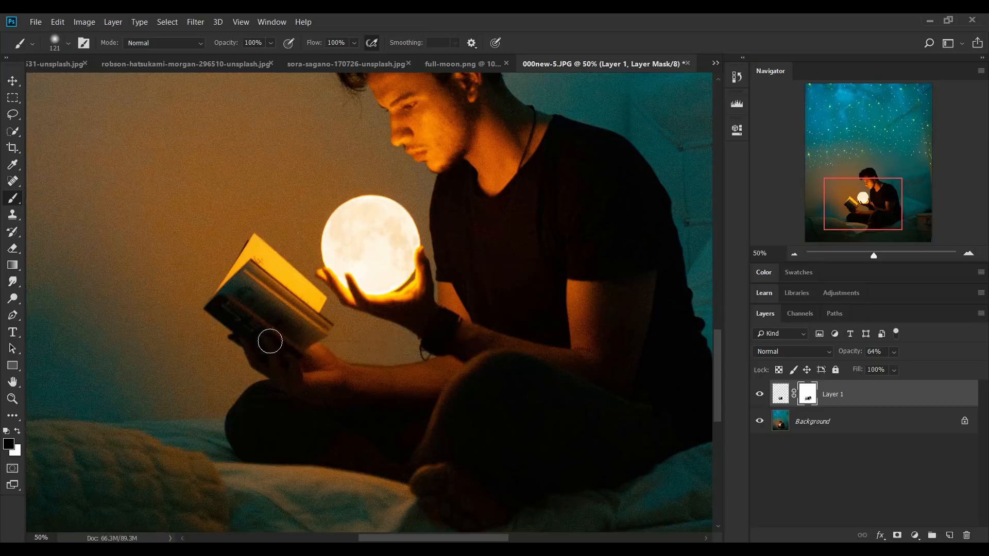
{"action": "key", "text": "ctrl+0"}
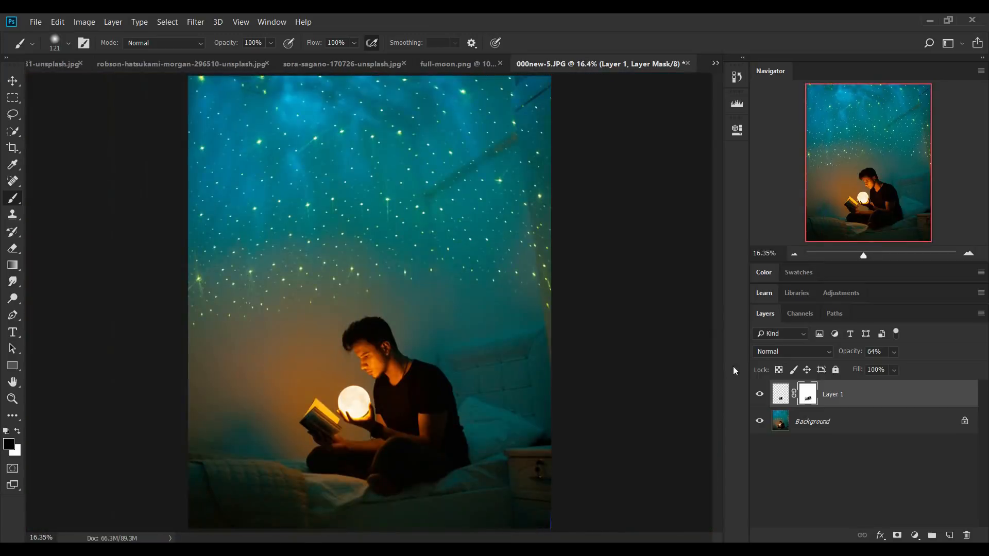
{"action": "left_click_drag", "start_coordinate": [845, 354], "coordinate": [852, 354]}
Copy the dark Milky Way photo into 000new-5.JPG as a new layer over the lower part and set its blend mode to Screen
{"action": "left_click", "coordinate": [354, 61]}
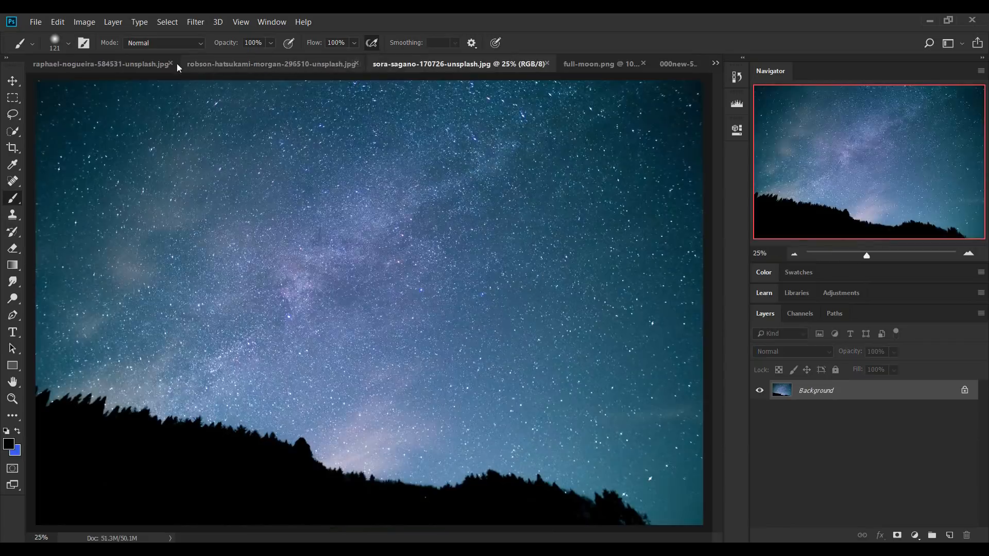
{"action": "left_click", "coordinate": [62, 61]}
{"action": "key", "text": "v"}
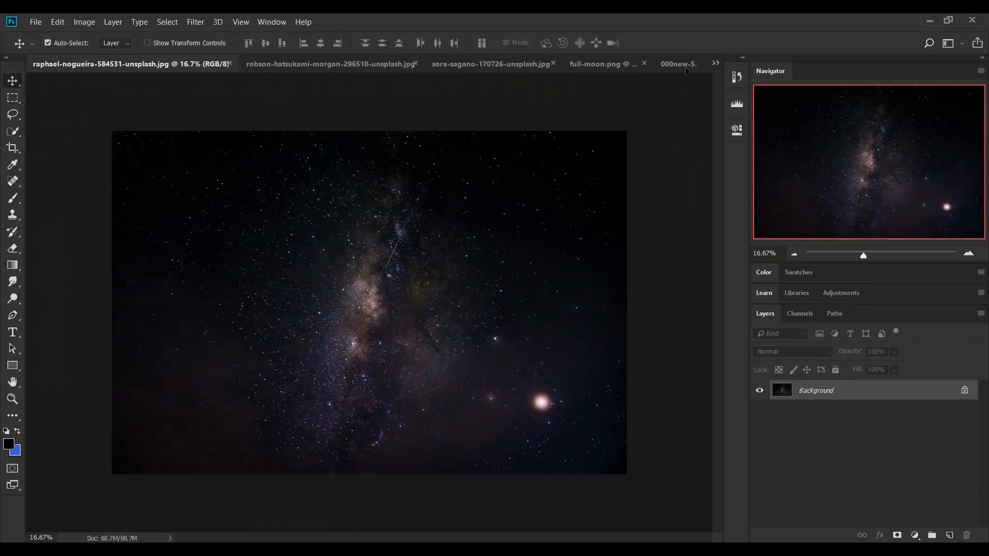
{"action": "left_click", "coordinate": [679, 63]}
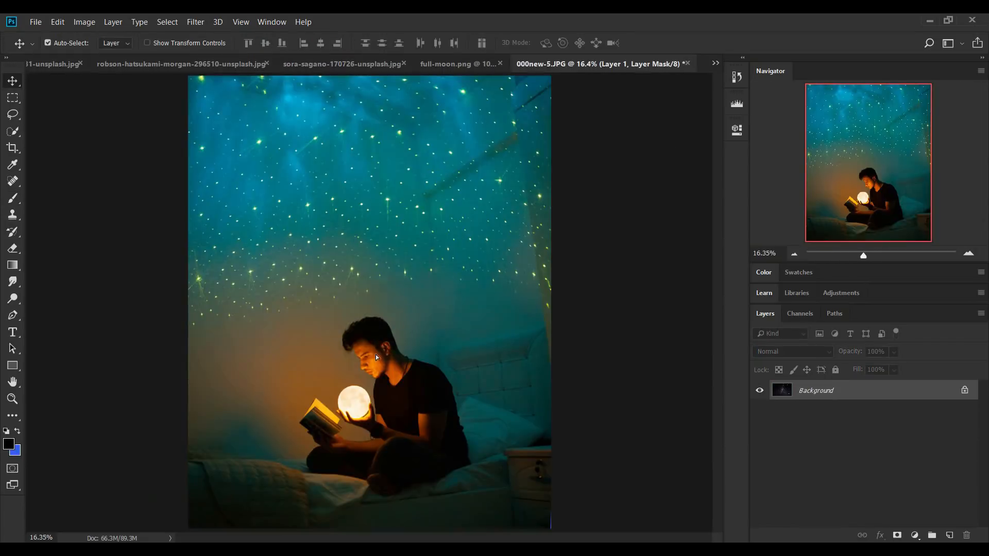
{"action": "left_click_drag", "start_coordinate": [376, 355], "coordinate": [377, 355]}
{"action": "left_click_drag", "start_coordinate": [391, 304], "coordinate": [382, 338]}
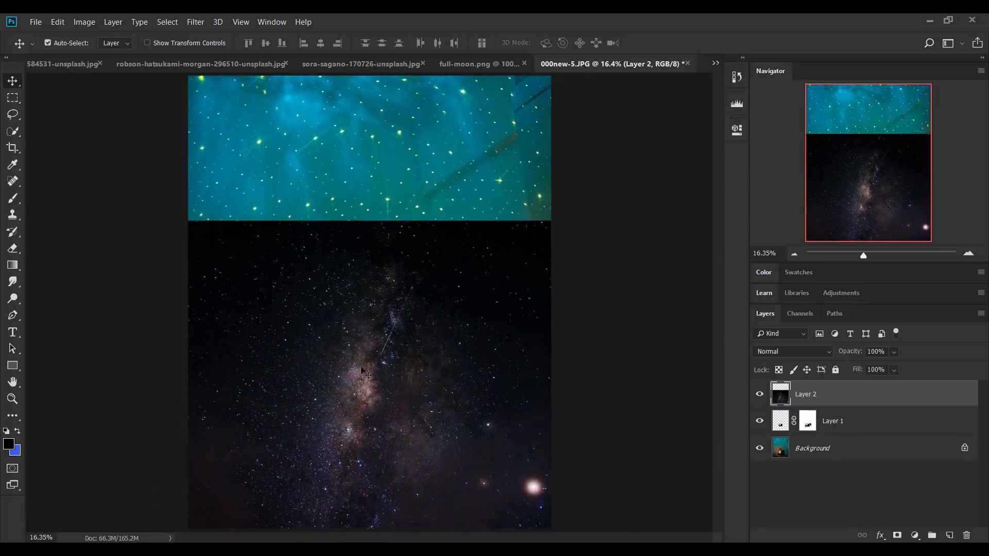
{"action": "left_click", "coordinate": [787, 351]}
{"action": "left_click", "coordinate": [773, 130]}
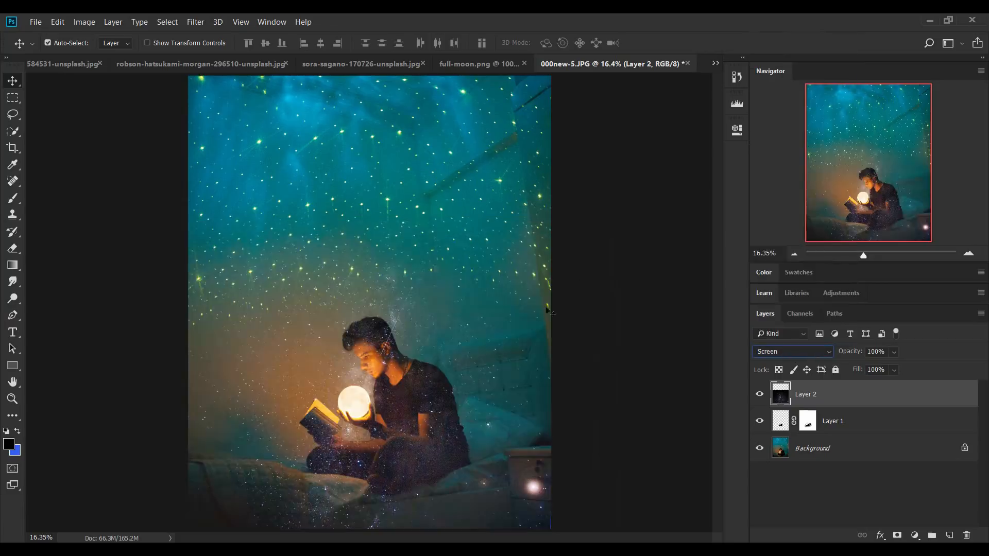
Scale the Milky Way layer to 76.38% and align it with the bottom of the canvas, centred horizontally
{"action": "key", "text": "ctrl+t"}
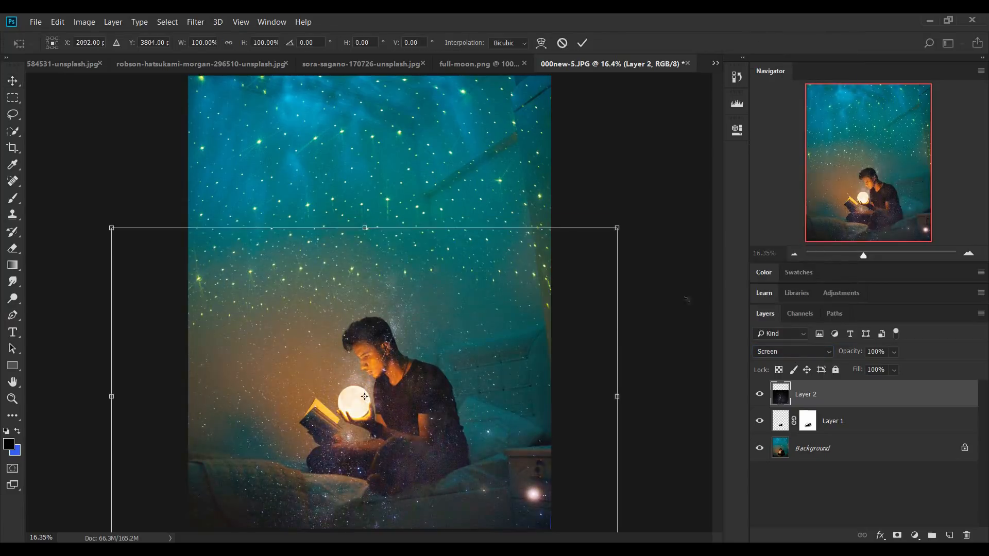
{"action": "left_click", "coordinate": [795, 255]}
{"action": "left_click", "coordinate": [795, 255]}
{"action": "left_click_drag", "start_coordinate": [500, 441], "coordinate": [433, 392]}
{"action": "left_click_drag", "start_coordinate": [340, 325], "coordinate": [375, 352]}
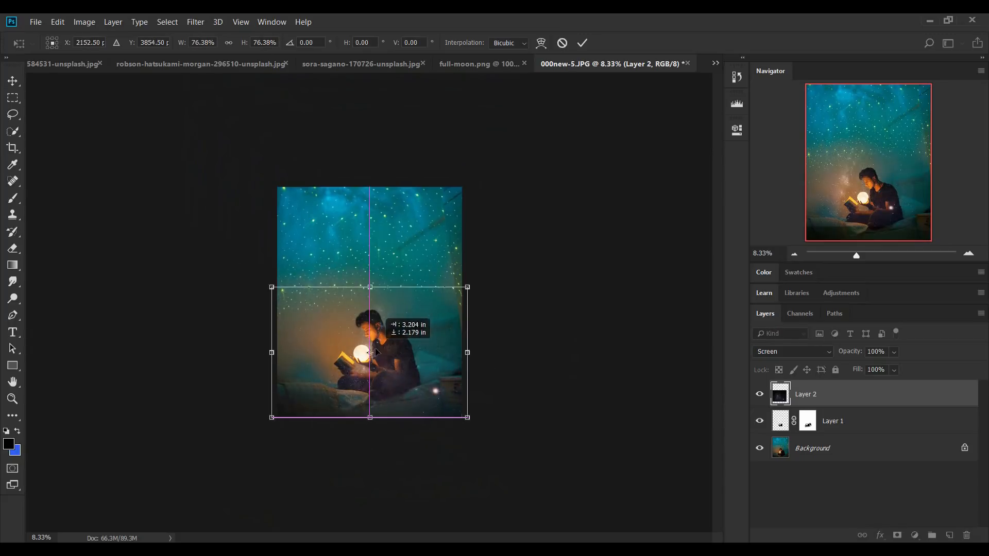
{"action": "key", "text": "ctrl+plus"}
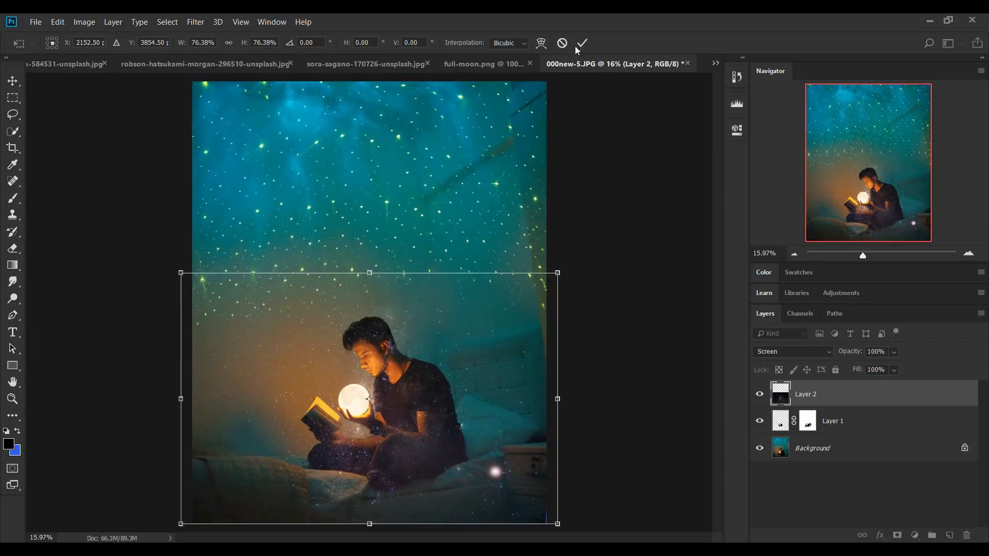
{"action": "left_click", "coordinate": [579, 46]}
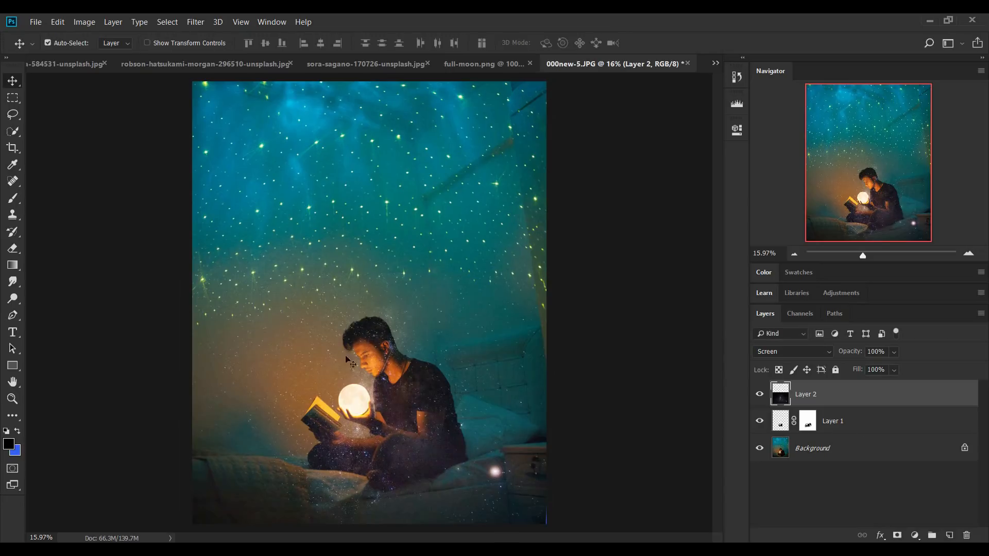
Add a layer mask to the Milky Way layer and paint black with a large soft round brush to clear the stars off the reader
{"action": "left_click", "coordinate": [901, 535]}
{"action": "key", "text": "d"}
{"action": "key", "text": "b"}
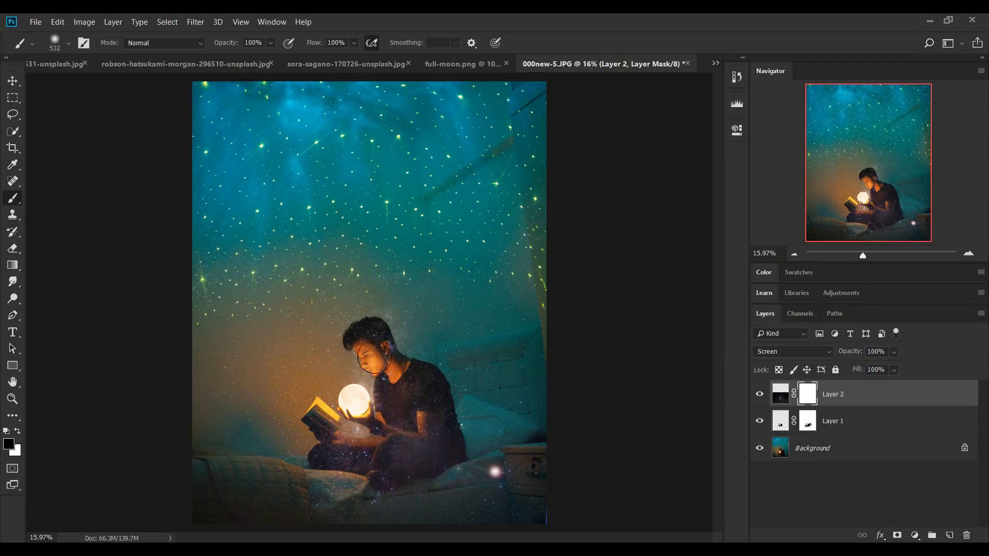
{"action": "mouse_move", "coordinate": [370, 346]}
{"action": "left_mouse_down"}
{"action": "mouse_move", "coordinate": [400, 377]}
{"action": "mouse_move", "coordinate": [364, 315]}
{"action": "left_mouse_up"}
{"action": "right_click", "coordinate": [317, 193]}
{"action": "left_click_drag", "start_coordinate": [385, 253], "coordinate": [379, 252]}
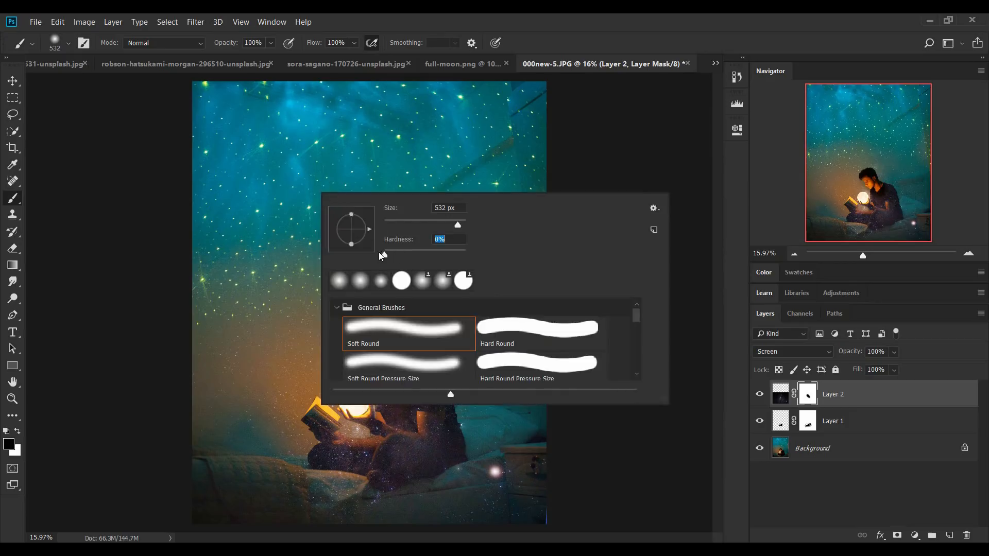
{"action": "left_click", "coordinate": [495, 19]}
{"action": "key", "text": "bracketright"}
{"action": "mouse_move", "coordinate": [404, 363]}
{"action": "left_mouse_down"}
{"action": "mouse_move", "coordinate": [435, 410]}
{"action": "mouse_move", "coordinate": [444, 452]}
{"action": "mouse_move", "coordinate": [376, 465]}
{"action": "mouse_move", "coordinate": [380, 449]}
{"action": "mouse_move", "coordinate": [369, 453]}
{"action": "left_mouse_up"}
{"action": "right_click", "coordinate": [420, 437], "text": "alt"}
{"action": "mouse_move", "coordinate": [421, 436]}
{"action": "left_mouse_down"}
{"action": "mouse_move", "coordinate": [386, 437]}
{"action": "mouse_move", "coordinate": [366, 397]}
{"action": "mouse_move", "coordinate": [349, 428]}
{"action": "left_mouse_up"}
{"action": "right_click", "coordinate": [385, 422], "text": "alt"}
{"action": "right_click", "coordinate": [374, 435], "text": "alt"}
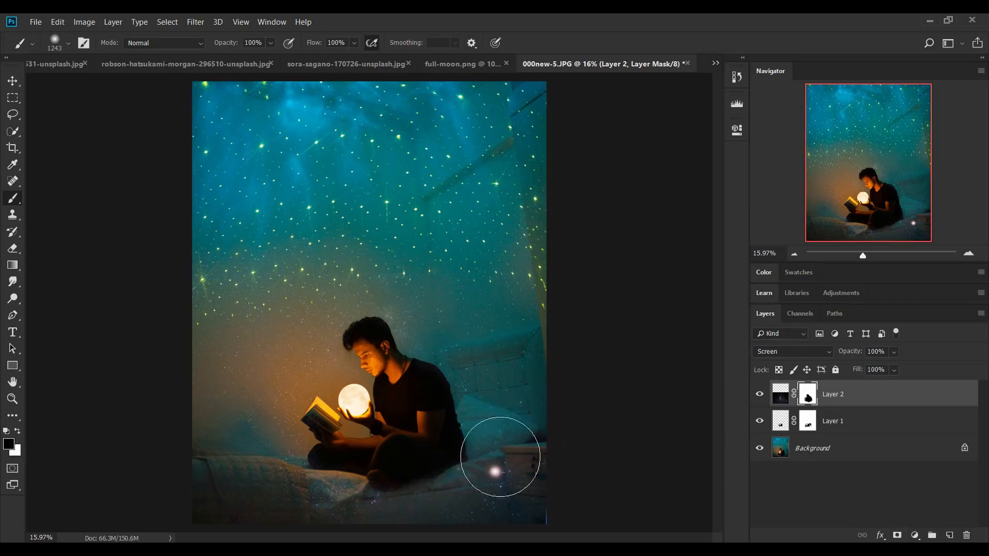
{"action": "left_click_drag", "start_coordinate": [547, 461], "coordinate": [547, 479]}
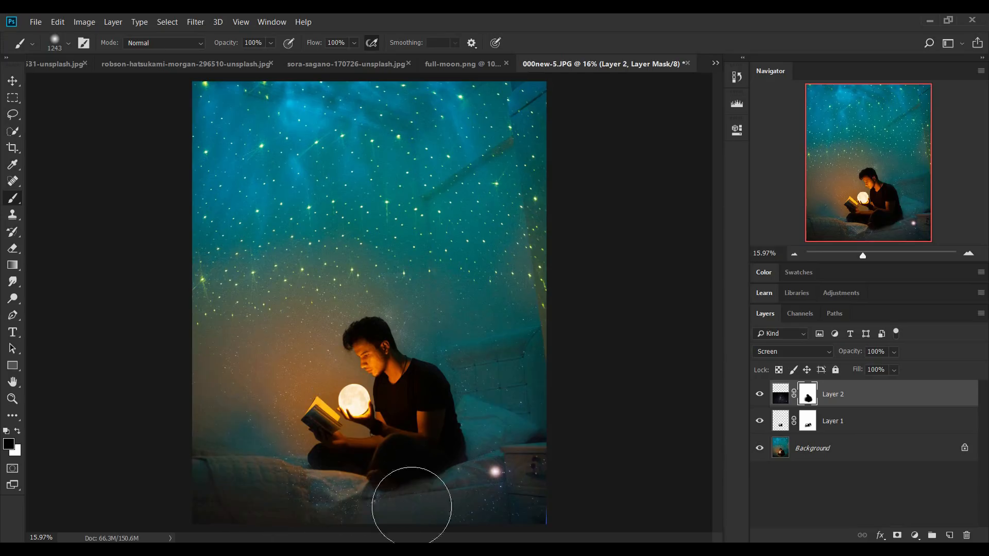
Duplicate the masked Milky Way layer to strengthen its stars, and compare the image with and without it
{"action": "left_click", "coordinate": [774, 401]}
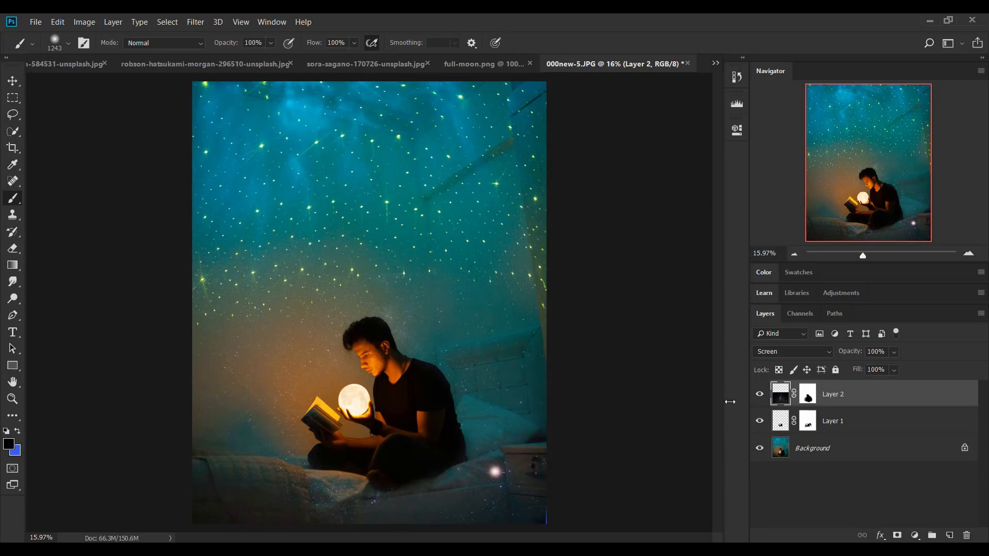
{"action": "left_click", "coordinate": [758, 394]}
{"action": "left_click", "coordinate": [759, 394]}
{"action": "right_click", "coordinate": [555, 478]}
{"action": "left_click_drag", "start_coordinate": [539, 472], "coordinate": [518, 472]}
{"action": "key", "text": "ctrl+j"}
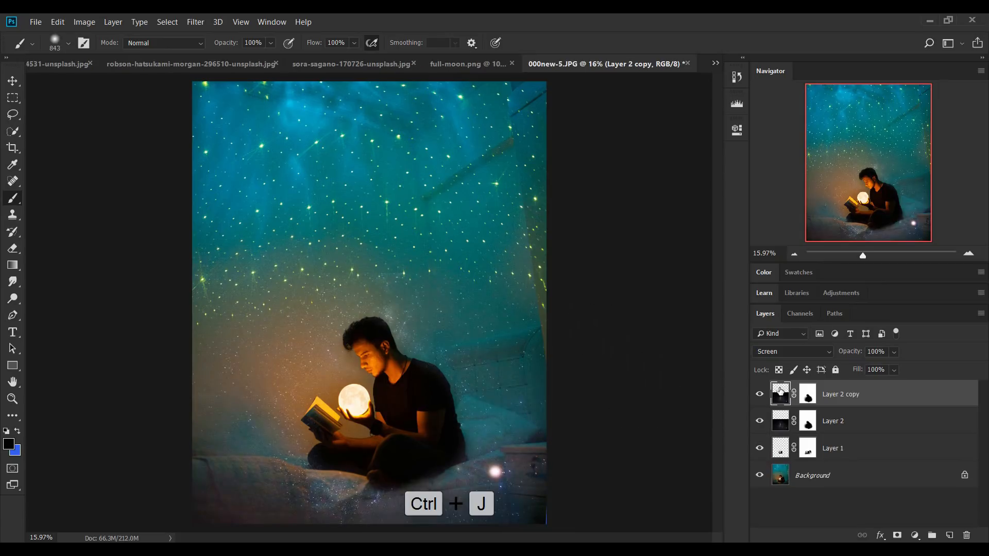
{"action": "left_click", "coordinate": [759, 394]}
{"action": "left_click", "coordinate": [759, 394]}
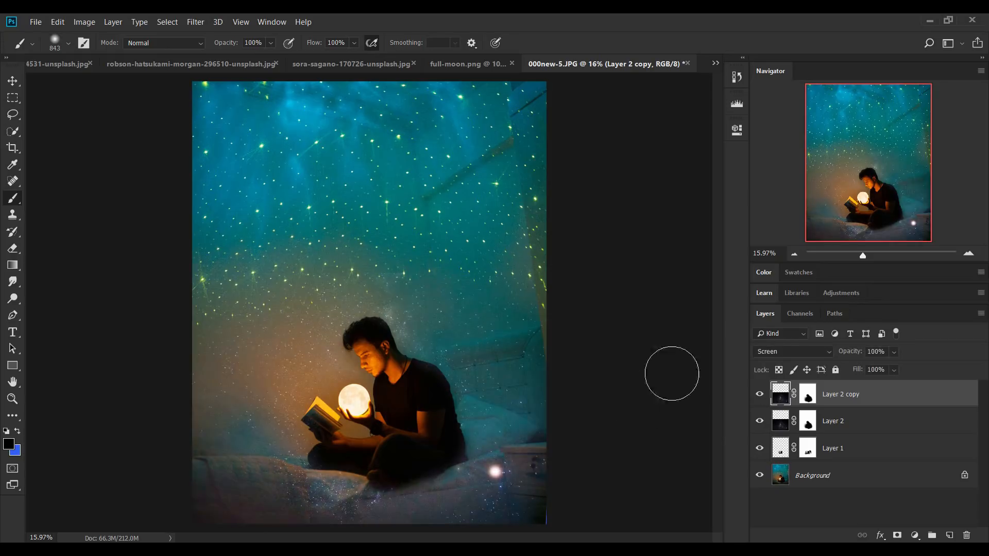
Paint black on the masks of both Milky Way layers to fade the stars in the band above the reader's head
{"action": "left_click", "coordinate": [808, 394]}
{"action": "left_click_drag", "start_coordinate": [514, 309], "coordinate": [552, 310]}
{"action": "mouse_move", "coordinate": [300, 253]}
{"action": "left_mouse_down"}
{"action": "mouse_move", "coordinate": [268, 245]}
{"action": "mouse_move", "coordinate": [289, 244]}
{"action": "left_mouse_up"}
{"action": "left_click", "coordinate": [806, 422]}
{"action": "mouse_move", "coordinate": [592, 285]}
{"action": "left_mouse_down"}
{"action": "mouse_move", "coordinate": [296, 257]}
{"action": "mouse_move", "coordinate": [402, 242]}
{"action": "mouse_move", "coordinate": [280, 255]}
{"action": "left_mouse_up"}
{"action": "mouse_move", "coordinate": [471, 342]}
{"action": "left_mouse_down"}
{"action": "mouse_move", "coordinate": [426, 353]}
{"action": "mouse_move", "coordinate": [481, 334]}
{"action": "mouse_move", "coordinate": [379, 309]}
{"action": "left_mouse_up"}
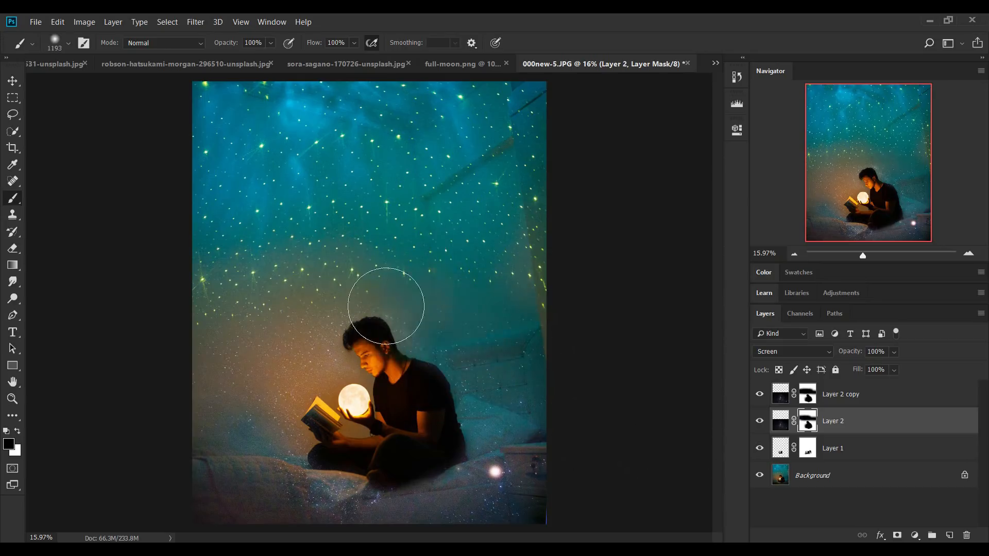
Refine the lower Milky Way layer's mask, painting white beside the reader's face to restore stars and black over his head to hide them
{"action": "key", "text": "x"}
{"action": "left_click", "coordinate": [322, 358]}
{"action": "left_click_drag", "start_coordinate": [321, 358], "coordinate": [304, 367]}
{"action": "left_click_drag", "start_coordinate": [376, 361], "coordinate": [364, 361]}
{"action": "left_click_drag", "start_coordinate": [360, 346], "coordinate": [363, 345]}
{"action": "key", "text": "x"}
{"action": "left_click_drag", "start_coordinate": [366, 340], "coordinate": [373, 342]}
{"action": "left_click", "coordinate": [760, 421]}
{"action": "left_click", "coordinate": [760, 421]}
{"action": "left_click", "coordinate": [807, 395]}
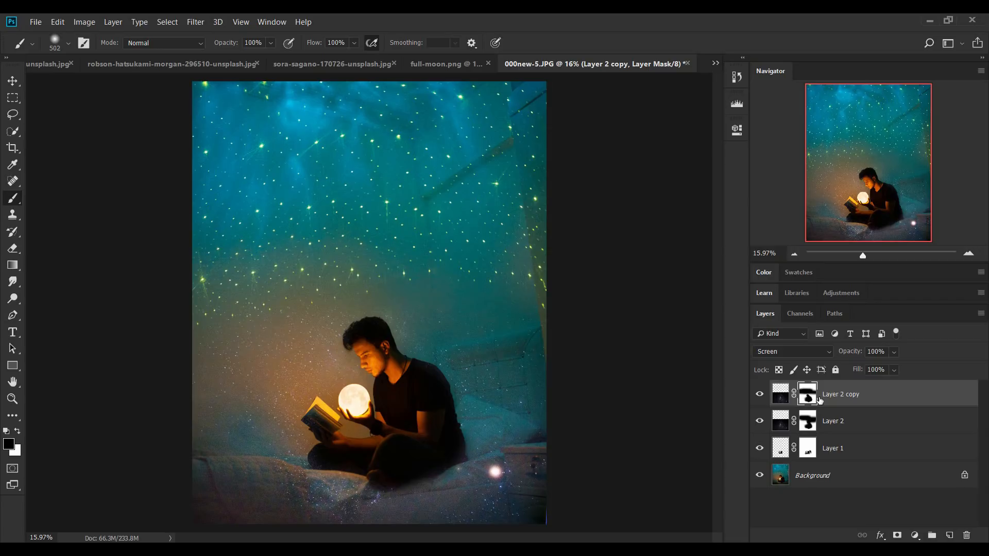
Copy the Milky Way photo with the mountains into 000new-5.JPG as the top layer and position it over the upper part of the canvas
{"action": "left_click", "coordinate": [51, 63]}
{"action": "left_click", "coordinate": [270, 63]}
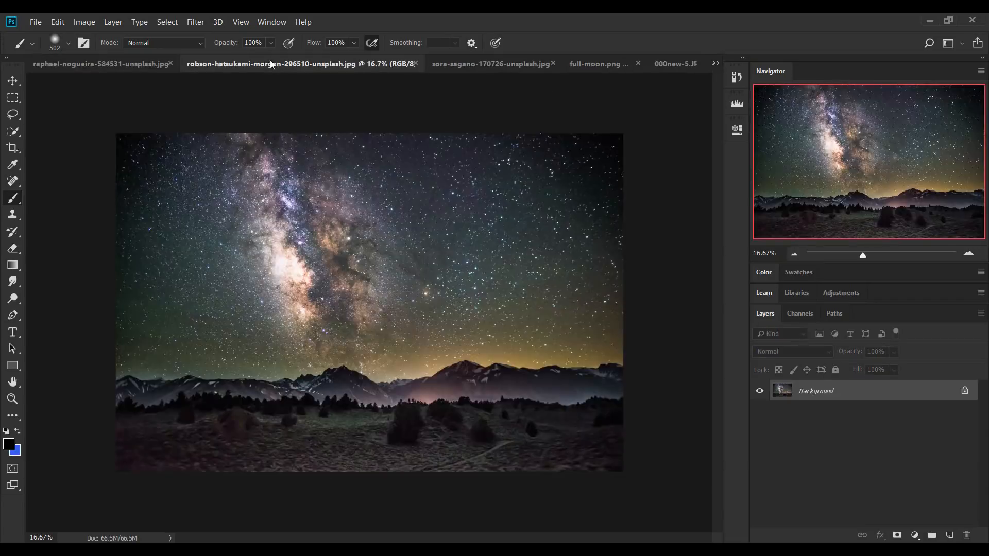
{"action": "key", "text": "v"}
{"action": "left_click_drag", "start_coordinate": [308, 64], "coordinate": [390, 155]}
{"action": "left_click_drag", "start_coordinate": [347, 264], "coordinate": [570, 140]}
{"action": "left_click", "coordinate": [573, 150]}
{"action": "left_click_drag", "start_coordinate": [428, 220], "coordinate": [371, 264]}
{"action": "left_click_drag", "start_coordinate": [447, 175], "coordinate": [453, 188]}
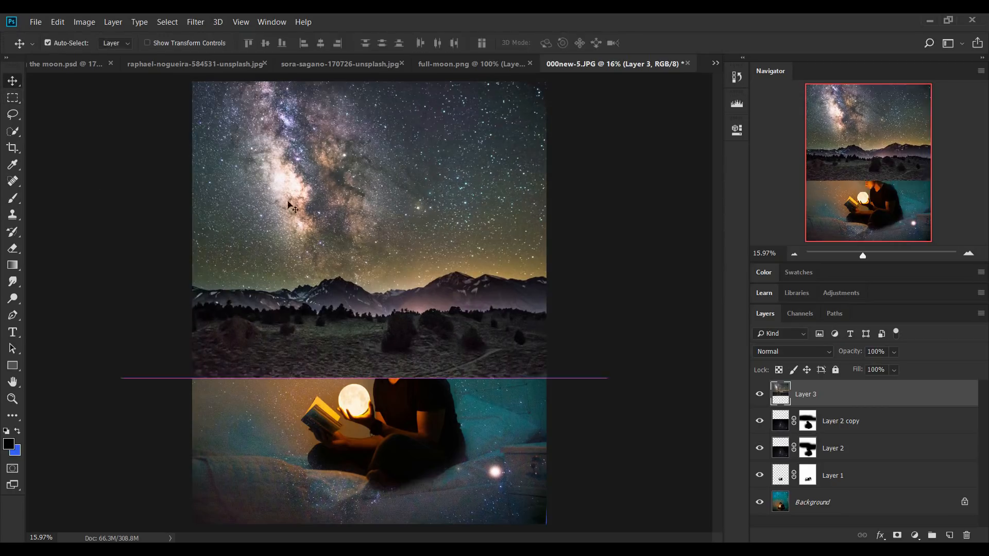
Select the starry sky on the top Milky Way layer, add a mask from the selection, and invert it to keep only the mountainous land
{"action": "left_click_drag", "start_coordinate": [13, 131], "coordinate": [61, 136]}
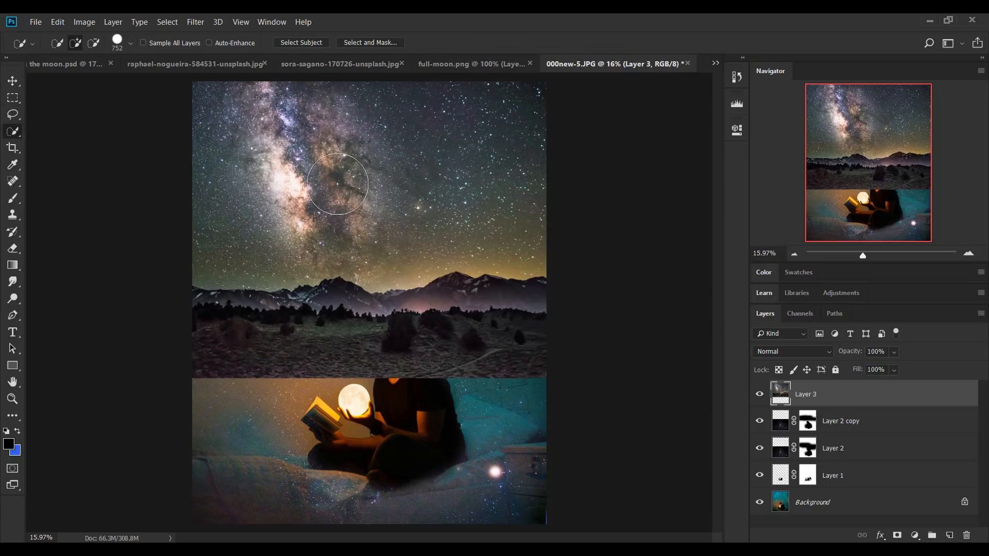
{"action": "mouse_move", "coordinate": [234, 164]}
{"action": "left_mouse_down"}
{"action": "mouse_move", "coordinate": [506, 183]}
{"action": "mouse_move", "coordinate": [539, 206]}
{"action": "left_mouse_up"}
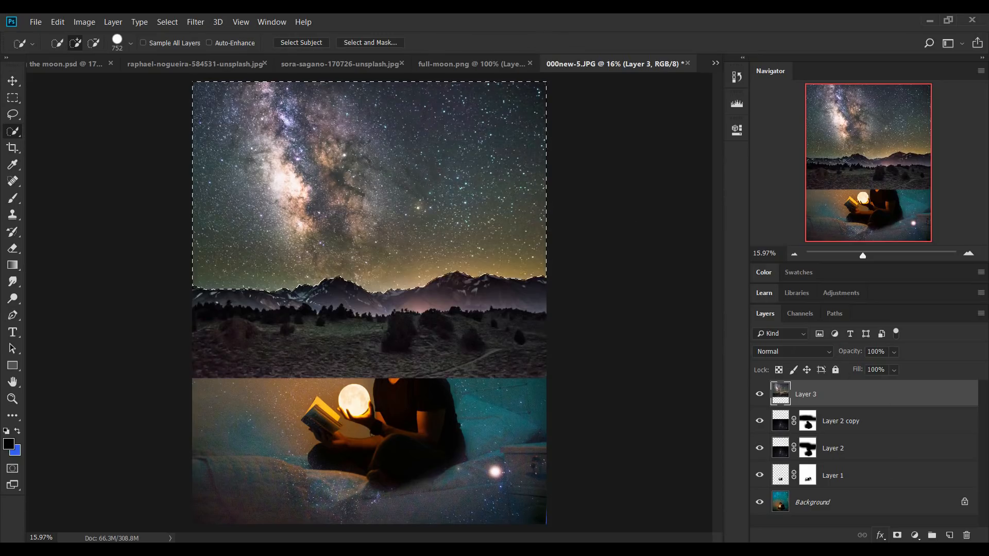
{"action": "left_click", "coordinate": [897, 537]}
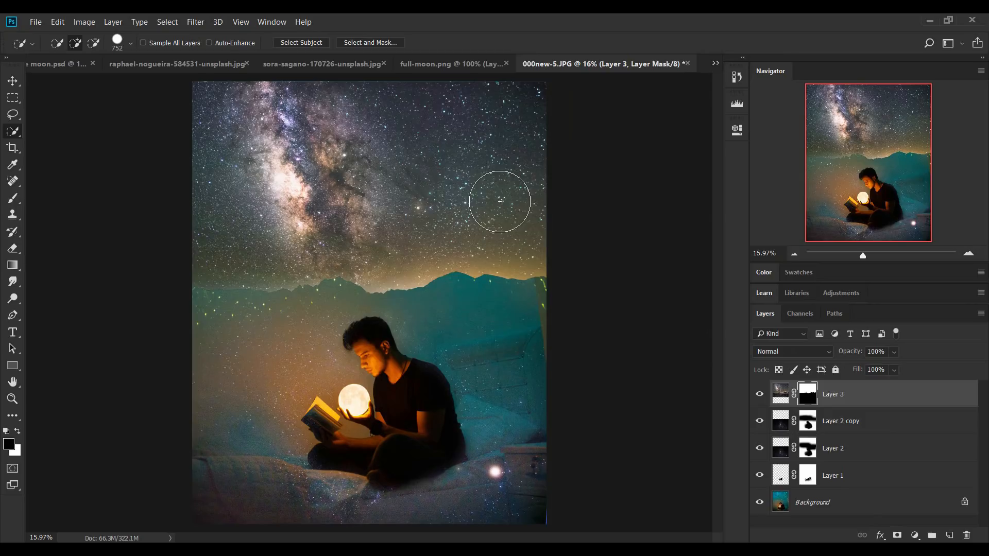
{"action": "key", "text": "ctrl+i"}
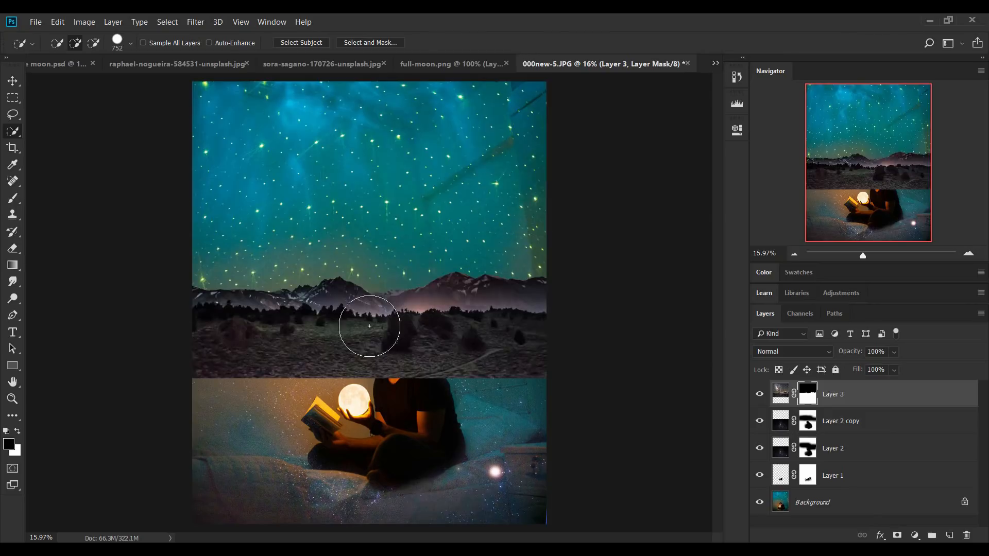
Move the mountain layer higher and paint black on its mask to fade out the ground below the tree line
{"action": "key", "text": "v"}
{"action": "left_click_drag", "start_coordinate": [431, 339], "coordinate": [433, 300]}
{"action": "left_click_drag", "start_coordinate": [894, 352], "coordinate": [919, 380]}
{"action": "mouse_move", "coordinate": [481, 291]}
{"action": "left_mouse_down"}
{"action": "mouse_move", "coordinate": [481, 307]}
{"action": "mouse_move", "coordinate": [471, 273]}
{"action": "left_mouse_up"}
{"action": "left_click", "coordinate": [12, 201]}
{"action": "left_click", "coordinate": [47, 199]}
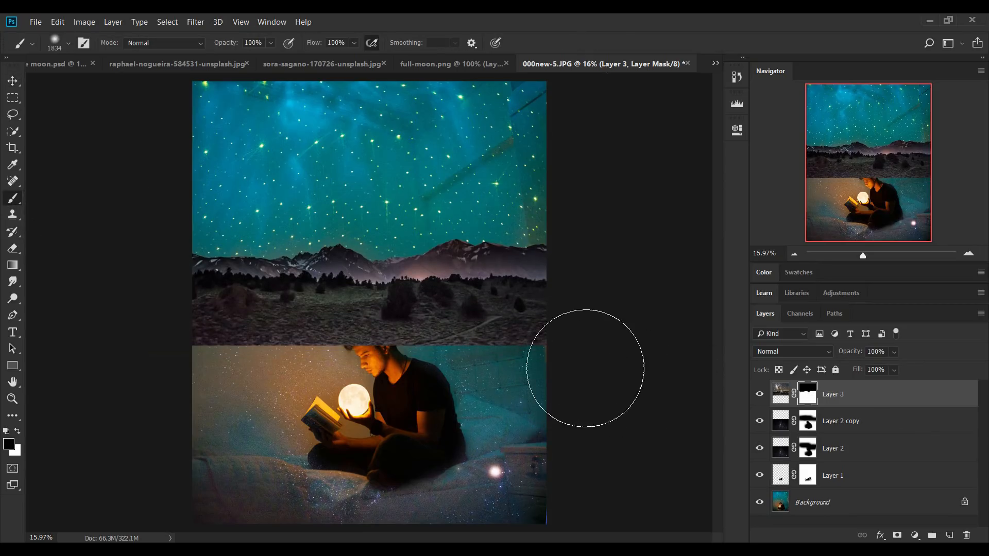
{"action": "mouse_move", "coordinate": [614, 358]}
{"action": "left_mouse_down"}
{"action": "mouse_move", "coordinate": [301, 372]}
{"action": "mouse_move", "coordinate": [567, 370]}
{"action": "mouse_move", "coordinate": [470, 384]}
{"action": "mouse_move", "coordinate": [499, 374]}
{"action": "mouse_move", "coordinate": [156, 384]}
{"action": "mouse_move", "coordinate": [262, 385]}
{"action": "left_mouse_up"}
{"action": "right_click", "coordinate": [446, 381], "text": "alt"}
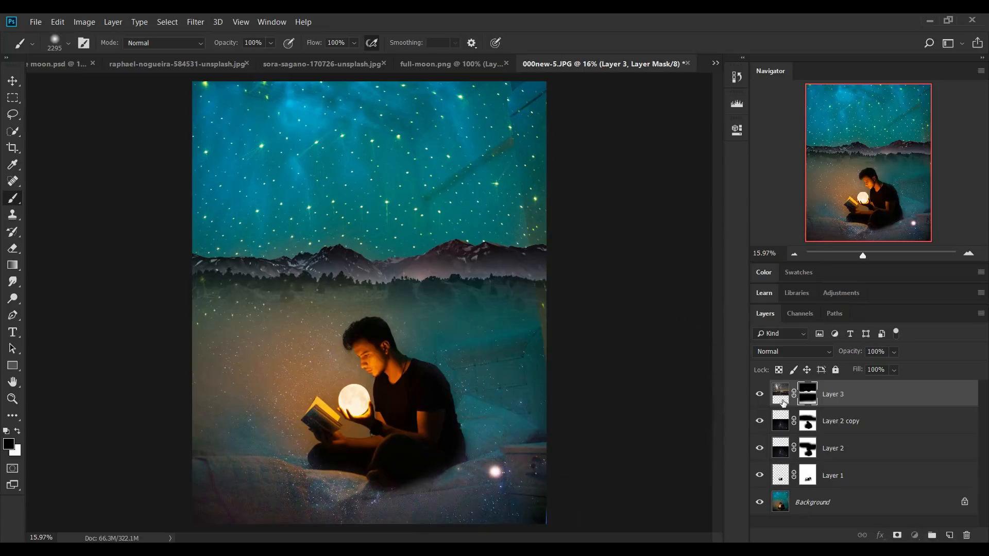
Apply the Camera Raw Filter to the mountain layer's image with Temperature -35 and Exposure +0.20
{"action": "key", "text": "ctrl+2"}
{"action": "left_click", "coordinate": [195, 22]}
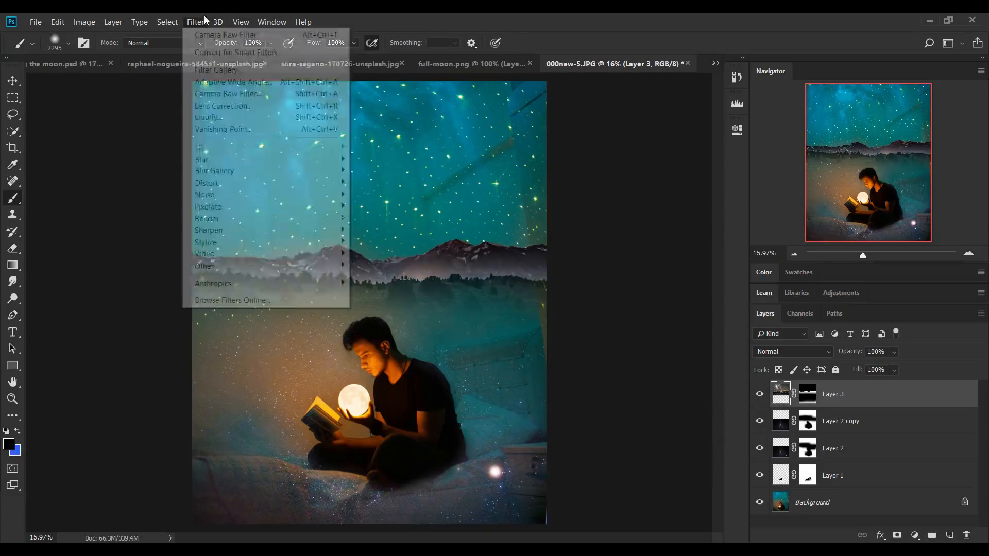
{"action": "left_click", "coordinate": [222, 93]}
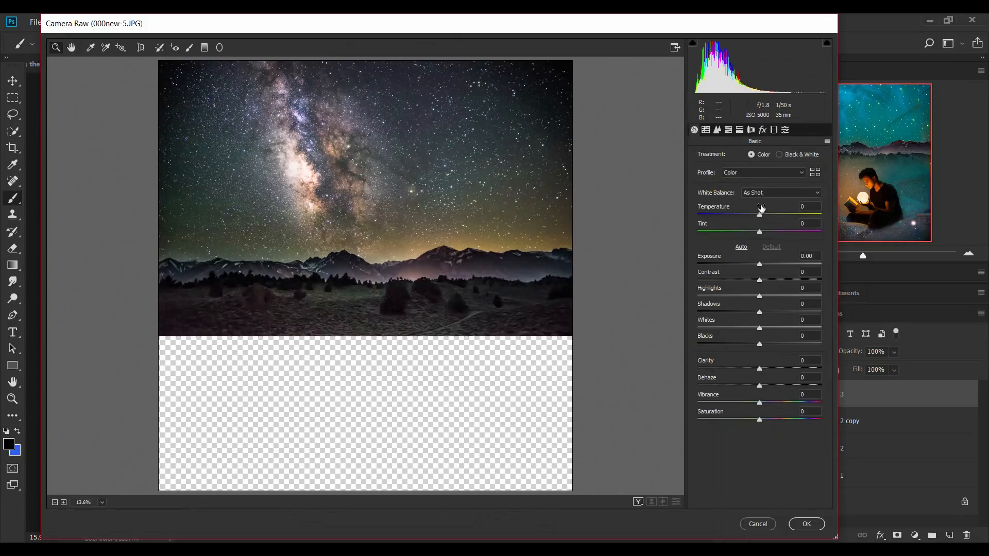
{"action": "left_click_drag", "start_coordinate": [761, 208], "coordinate": [740, 216]}
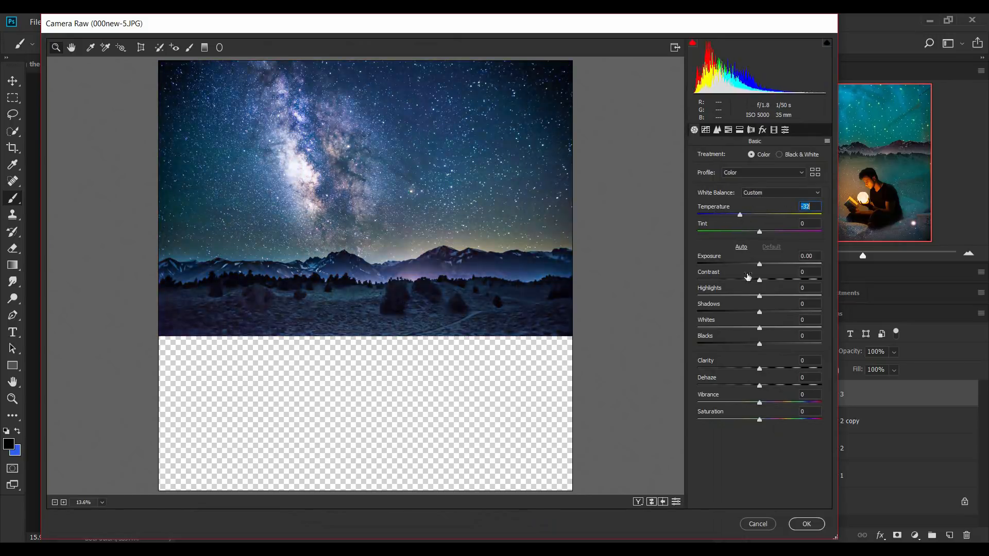
{"action": "left_click_drag", "start_coordinate": [760, 265], "coordinate": [762, 265]}
{"action": "left_click_drag", "start_coordinate": [741, 216], "coordinate": [738, 219]}
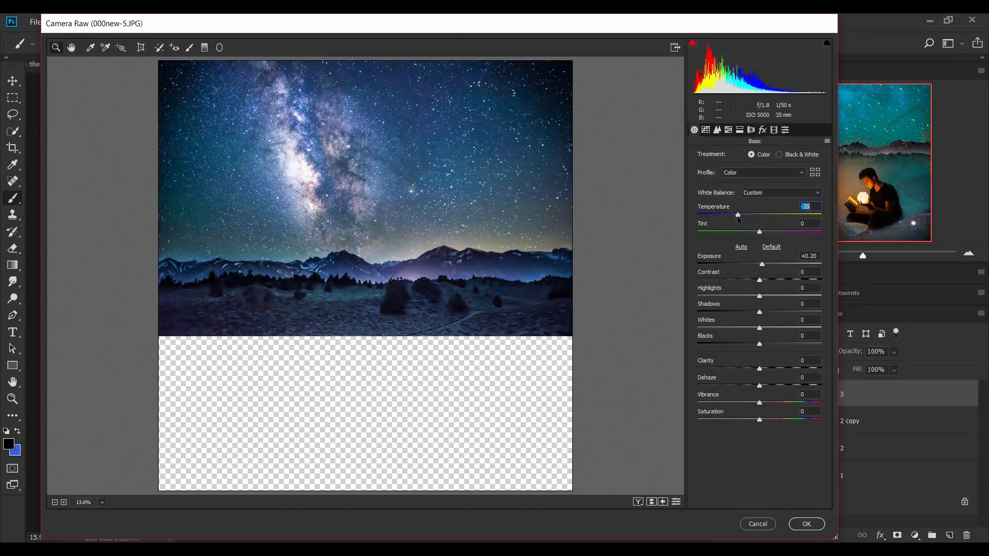
{"action": "left_click", "coordinate": [806, 524]}
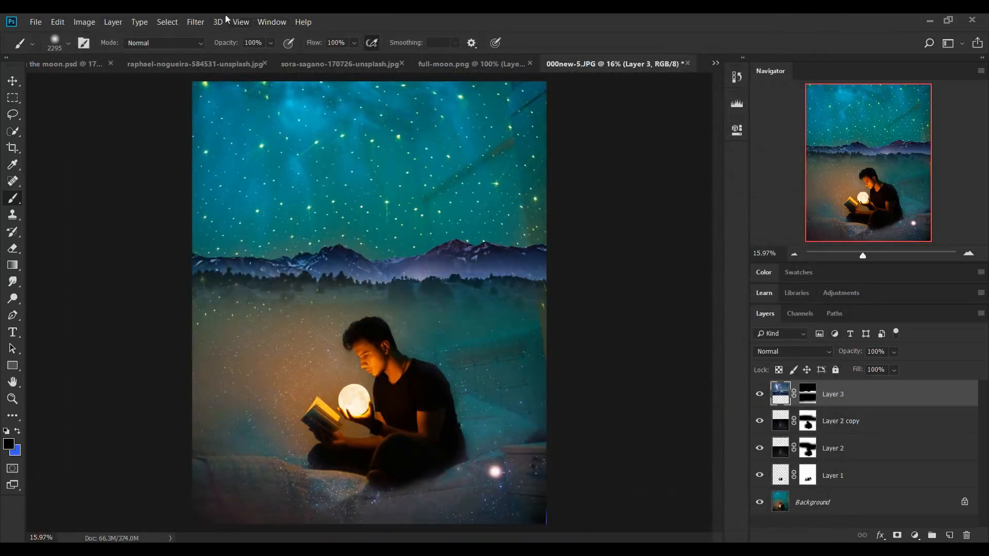
Apply the Camera Raw Filter to the mountain layer again with Vibrance -36
{"action": "left_click", "coordinate": [198, 22]}
{"action": "left_click", "coordinate": [222, 94]}
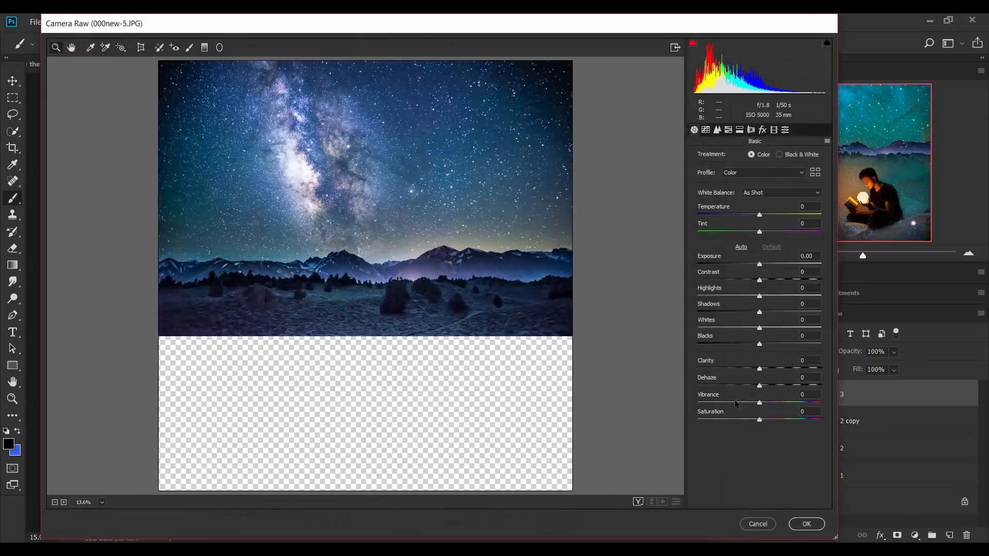
{"action": "left_click", "coordinate": [736, 402]}
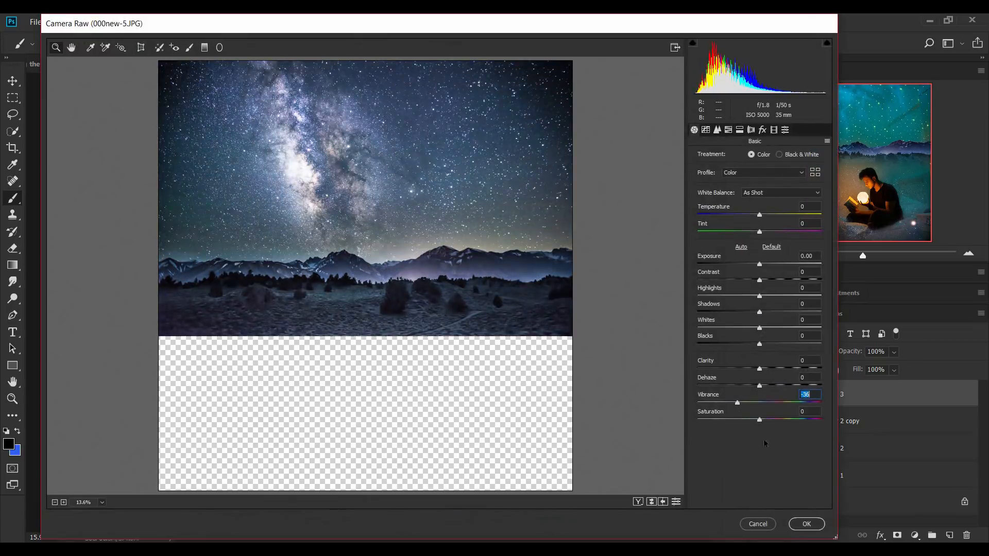
{"action": "left_click", "coordinate": [806, 523]}
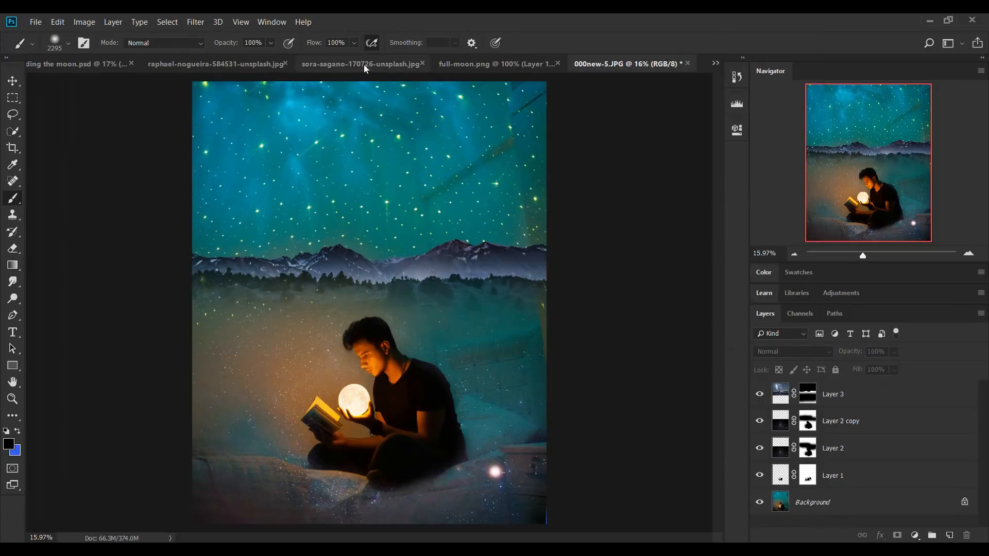
Copy sora-sagano-170726-unsplash.jpg into 000new-5.JPG, place it directly below the mountain layer, and position it over the upper part of the canvas
{"action": "left_click", "coordinate": [165, 63]}
{"action": "left_click", "coordinate": [386, 65]}
{"action": "key", "text": "v"}
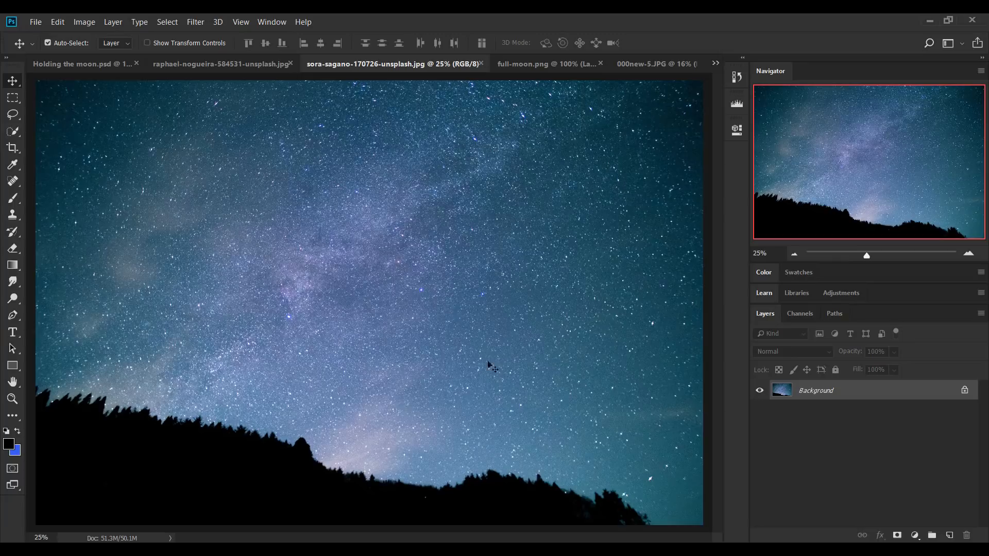
{"action": "left_click", "coordinate": [661, 64]}
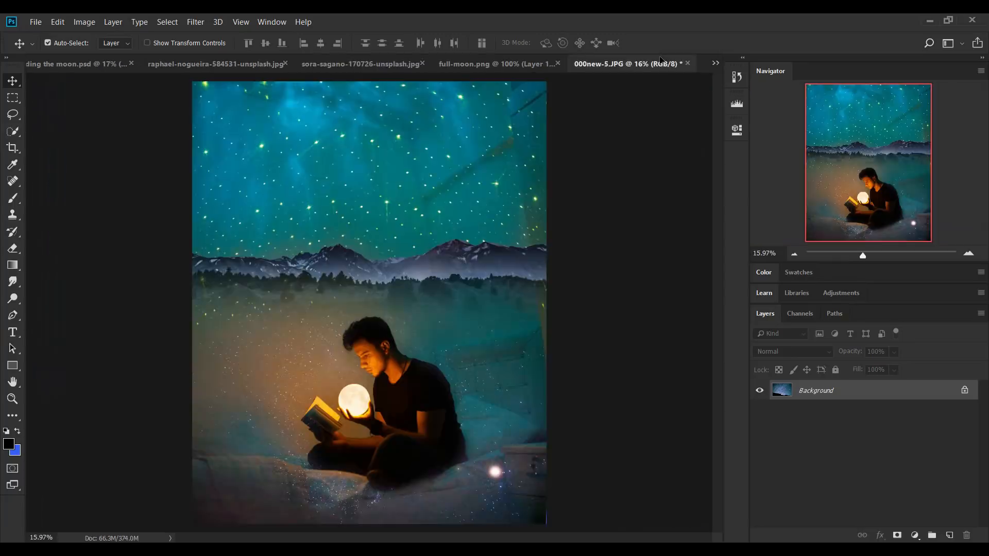
{"action": "left_click_drag", "start_coordinate": [364, 161], "coordinate": [414, 187]}
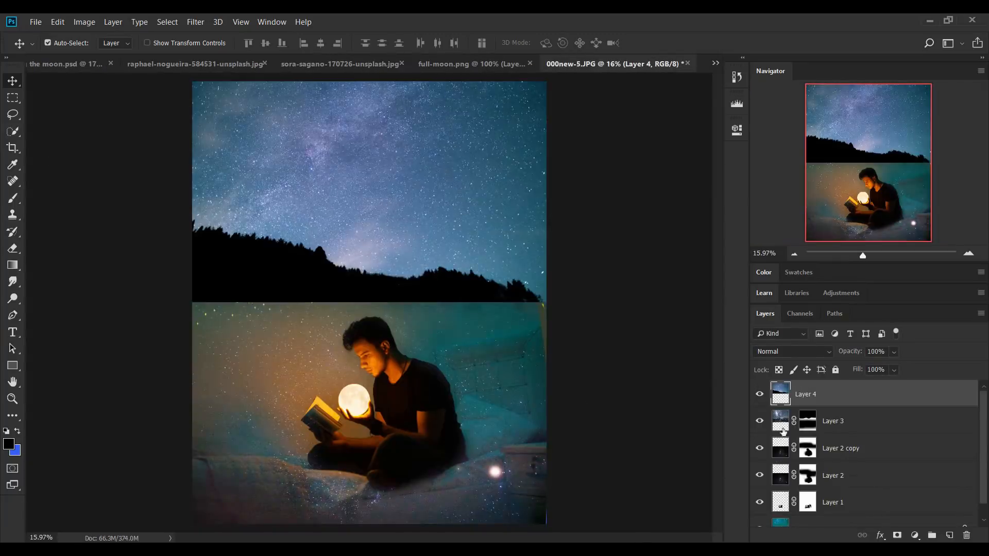
{"action": "left_click_drag", "start_coordinate": [338, 168], "coordinate": [338, 186]}
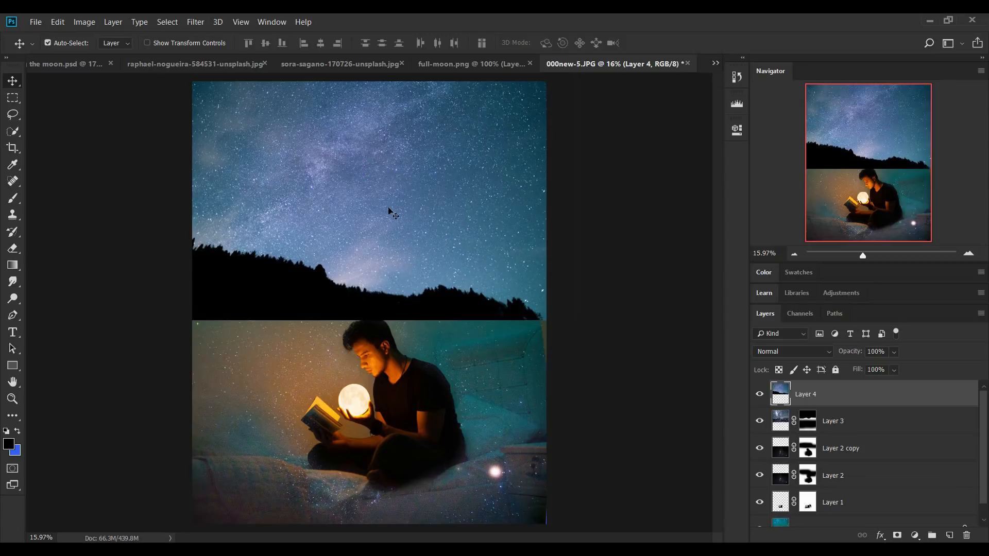
{"action": "left_click_drag", "start_coordinate": [817, 405], "coordinate": [812, 435]}
{"action": "mouse_move", "coordinate": [414, 164]}
{"action": "left_mouse_down"}
{"action": "mouse_move", "coordinate": [415, 180]}
{"action": "mouse_move", "coordinate": [417, 162]}
{"action": "mouse_move", "coordinate": [428, 176]}
{"action": "left_mouse_up"}
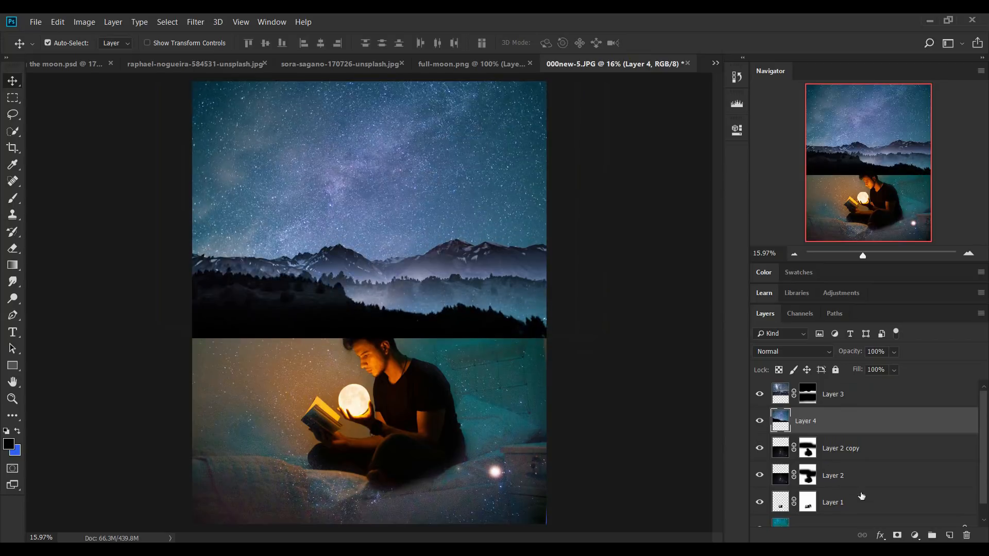
Add a mask to the new sky layer and paint black along its lower edge to hide the dark hillside
{"action": "left_click", "coordinate": [897, 536]}
{"action": "key", "text": "b"}
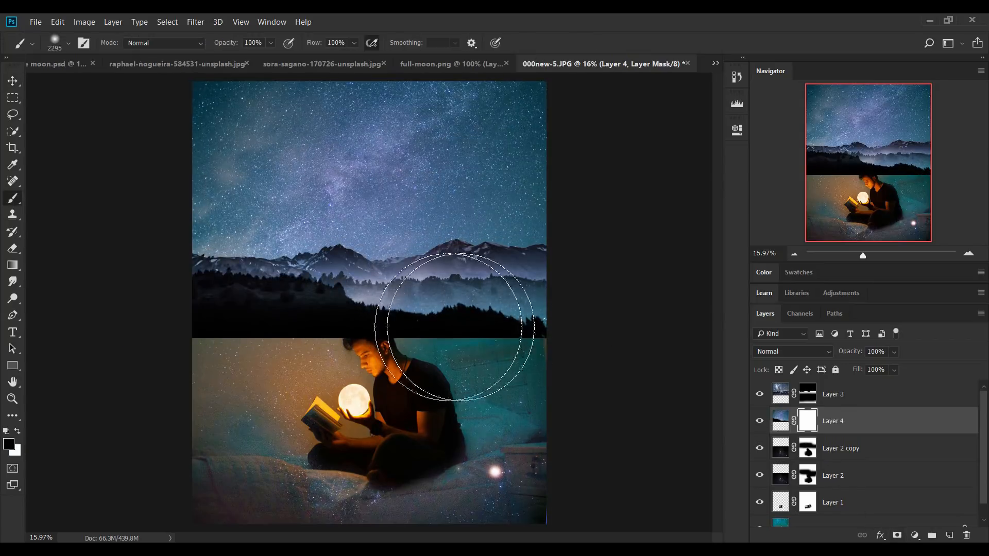
{"action": "mouse_move", "coordinate": [556, 342]}
{"action": "left_mouse_down"}
{"action": "mouse_move", "coordinate": [430, 339]}
{"action": "mouse_move", "coordinate": [572, 337]}
{"action": "mouse_move", "coordinate": [172, 339]}
{"action": "left_mouse_up"}
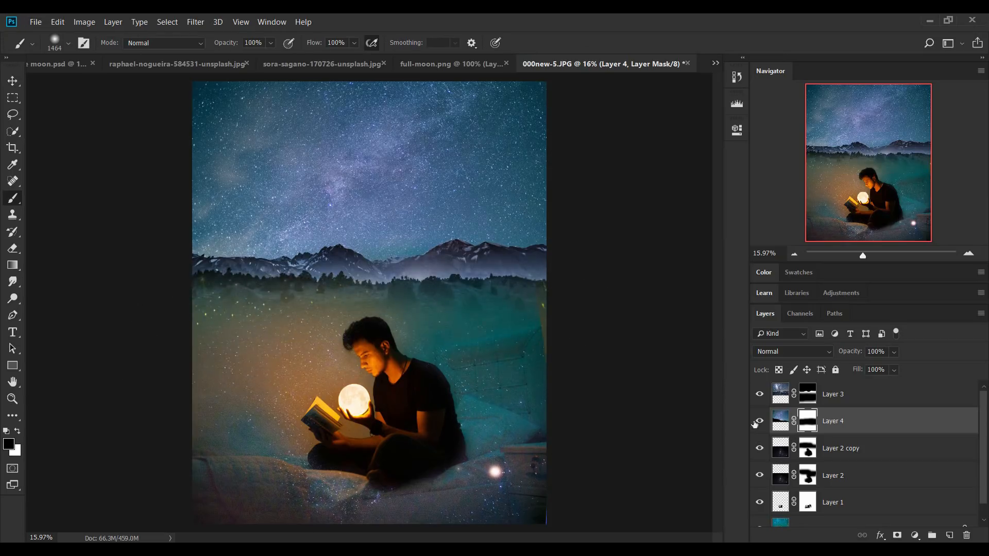
Hide the mountain layer, paint out the remaining treetops on the sky layer's mask, and show the mountains again
{"action": "left_click", "coordinate": [760, 395]}
{"action": "left_click", "coordinate": [760, 394]}
{"action": "left_click", "coordinate": [761, 395]}
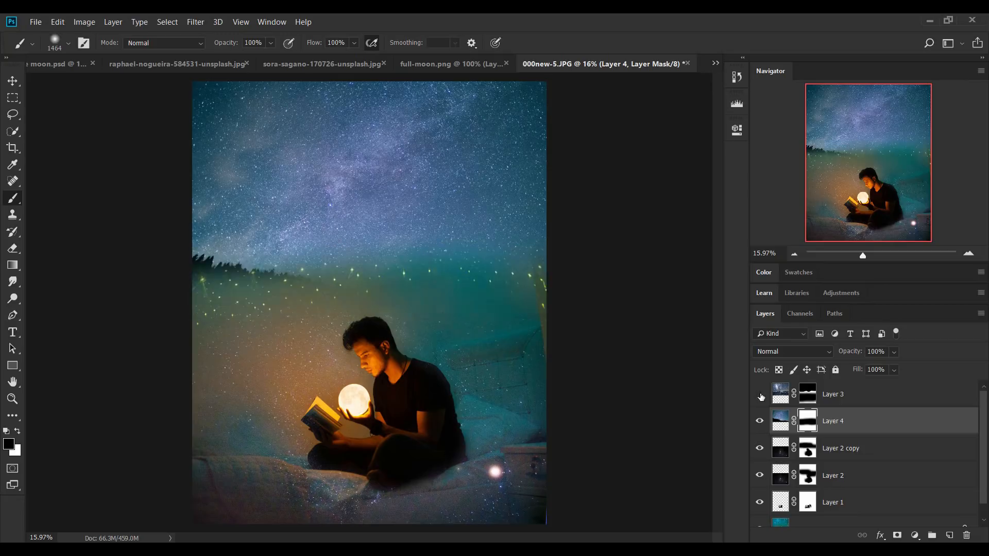
{"action": "left_click_drag", "start_coordinate": [486, 282], "coordinate": [524, 293], "text": "alt"}
{"action": "mouse_move", "coordinate": [554, 307]}
{"action": "left_mouse_down"}
{"action": "mouse_move", "coordinate": [471, 320]}
{"action": "mouse_move", "coordinate": [187, 324]}
{"action": "mouse_move", "coordinate": [235, 329]}
{"action": "left_mouse_up"}
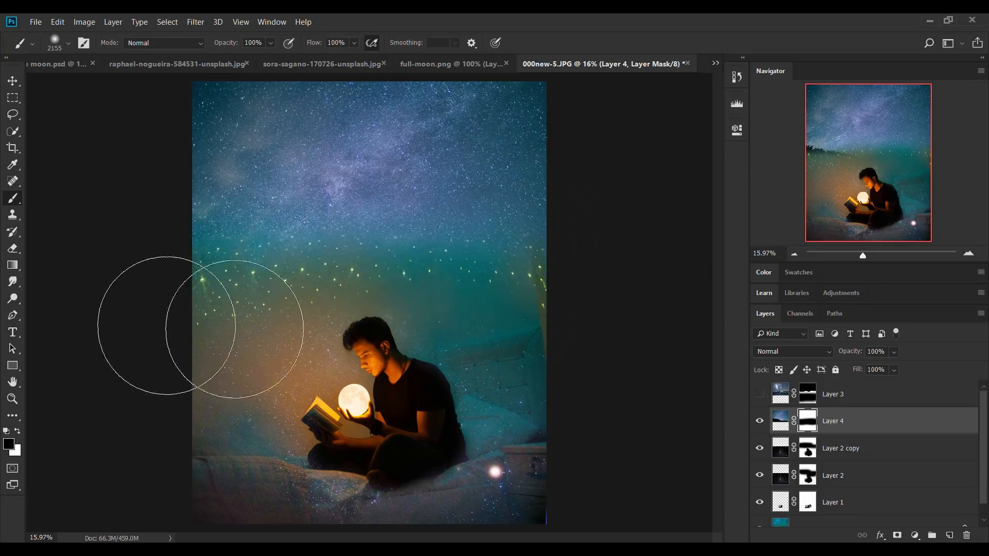
{"action": "left_click", "coordinate": [766, 397]}
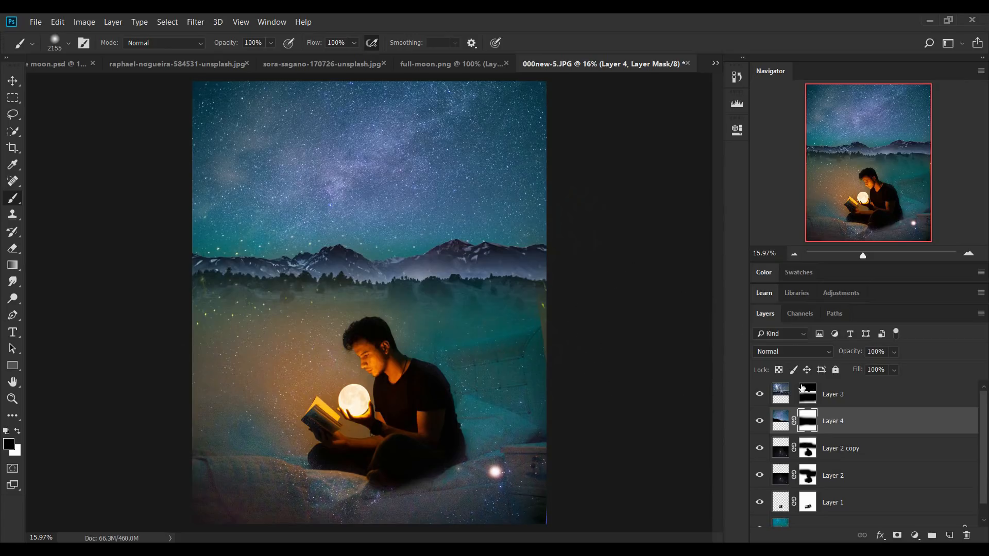
Use Free Transform to shift the mountain layer's image slightly upward at its original size
{"action": "left_click", "coordinate": [780, 398]}
{"action": "key", "text": "ctrl+t"}
{"action": "mouse_move", "coordinate": [453, 260]}
{"action": "left_mouse_down"}
{"action": "mouse_move", "coordinate": [449, 222]}
{"action": "mouse_move", "coordinate": [444, 255]}
{"action": "left_mouse_up"}
{"action": "left_click", "coordinate": [583, 43]}
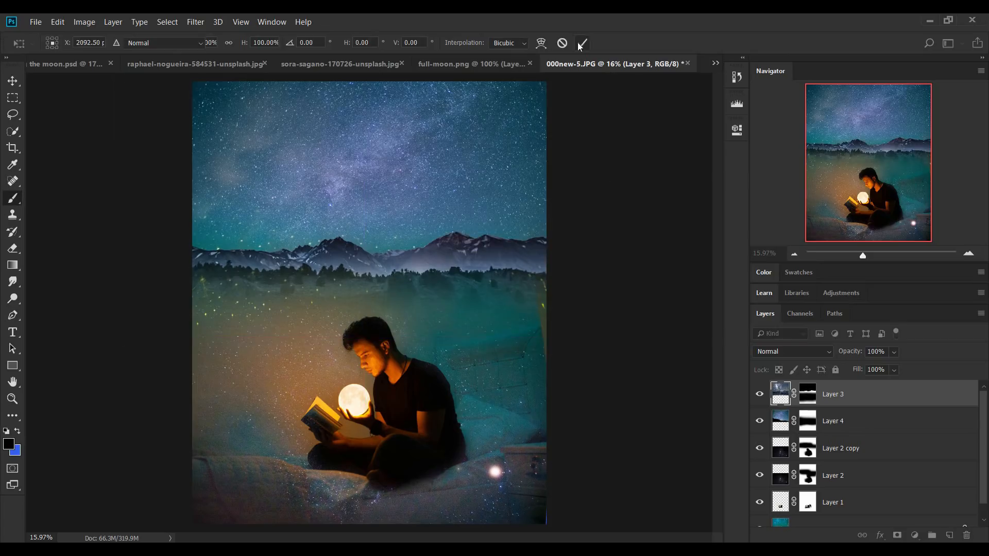
{"action": "key", "text": "ctrl+t"}
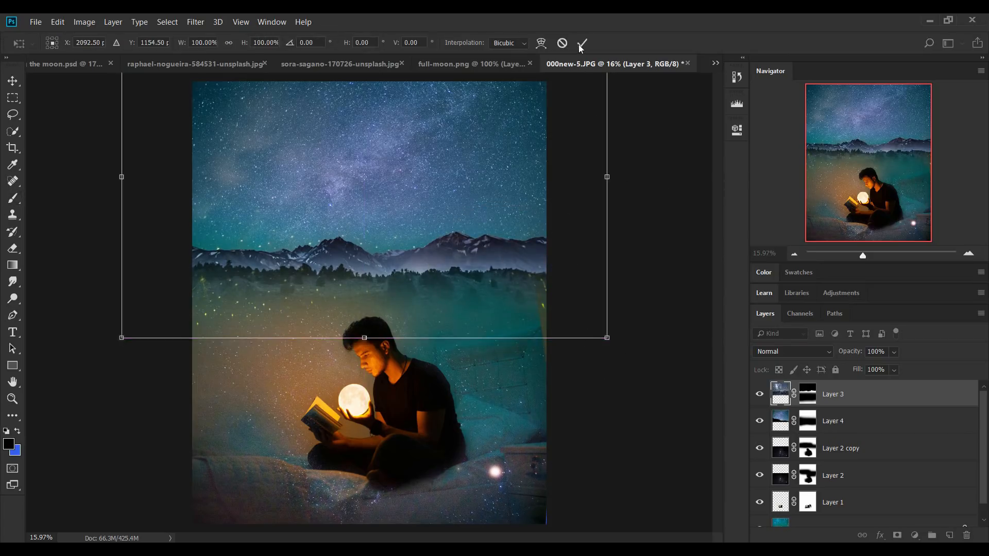
{"action": "left_click", "coordinate": [583, 42]}
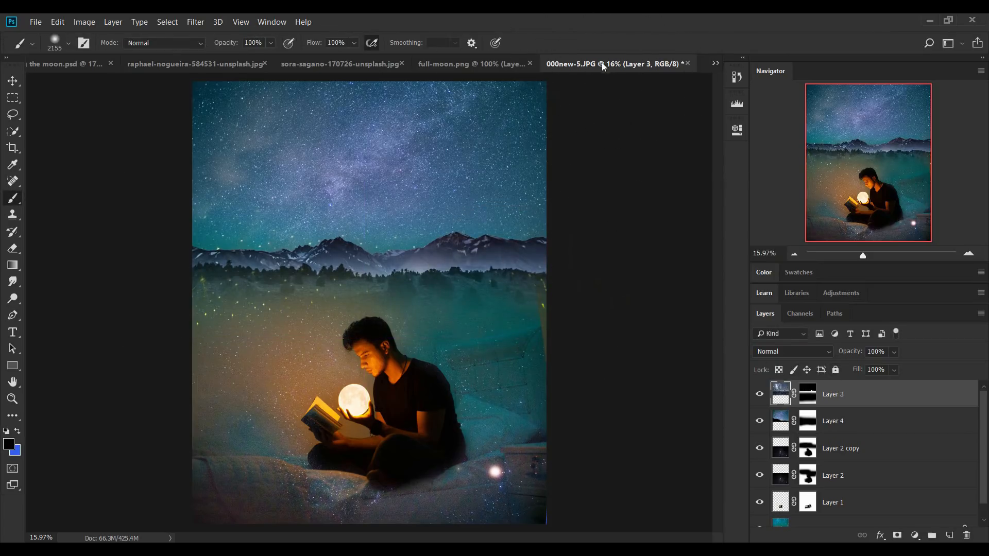
Show the finished composite in Holding the moon.psd, compare it with the current image, and return to 000new-5.JPG
{"action": "left_click", "coordinate": [78, 64]}
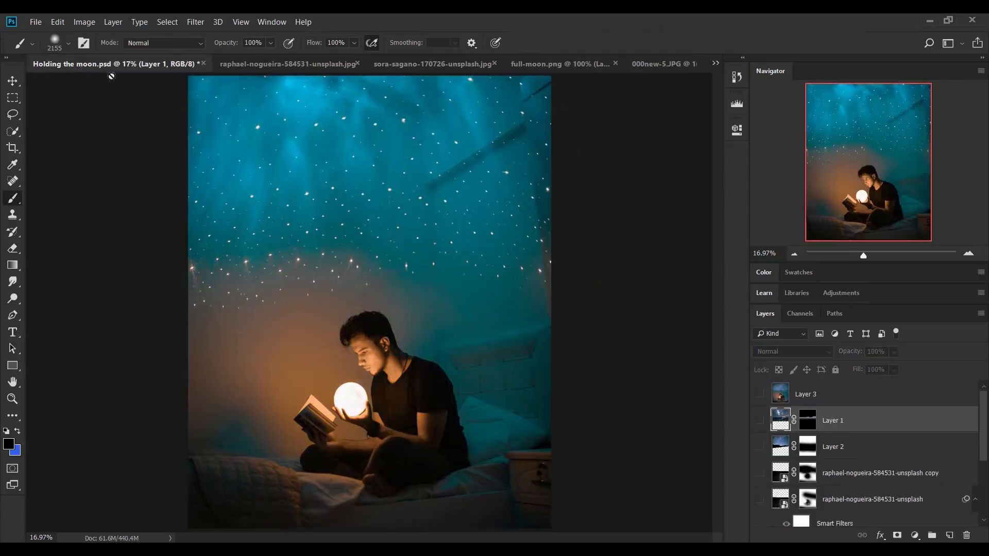
{"action": "left_click", "coordinate": [765, 396]}
{"action": "left_click", "coordinate": [655, 63]}
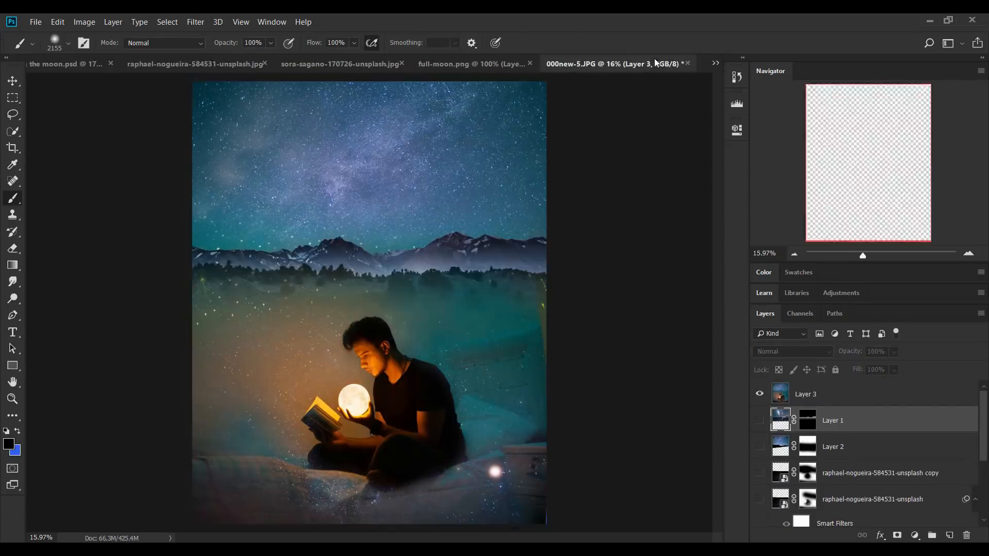
{"action": "left_click", "coordinate": [55, 63]}
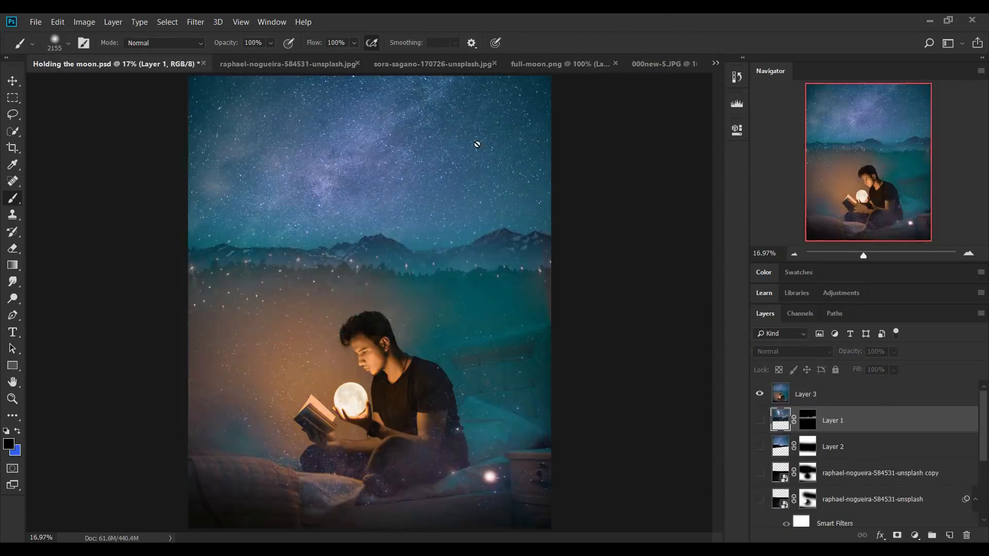
{"action": "left_click", "coordinate": [680, 64]}
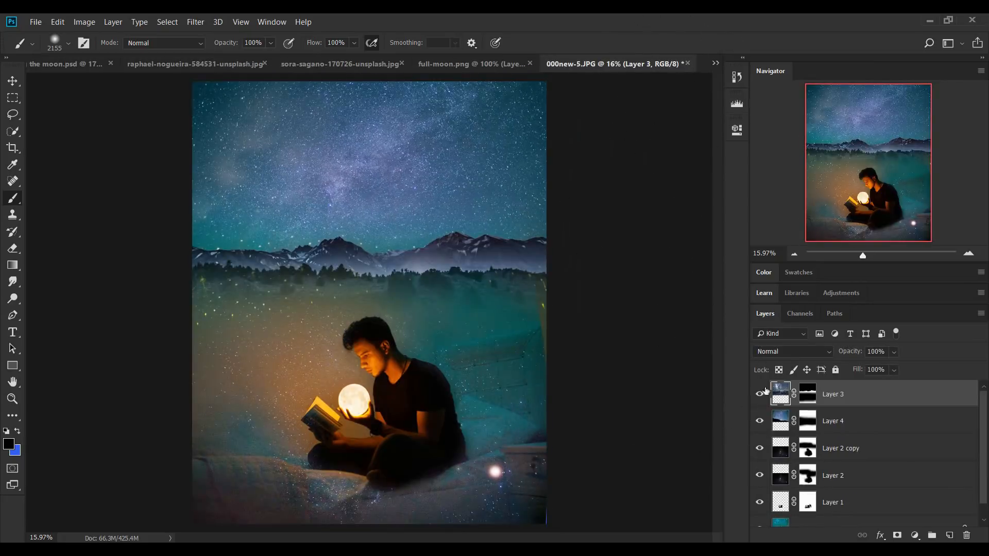
Crop the composite at a 4:5 ratio to about 17.6 by 22 in, repositioning the image to trim its uneven edges
{"action": "key", "text": "c"}
{"action": "left_click_drag", "start_coordinate": [371, 524], "coordinate": [372, 517]}
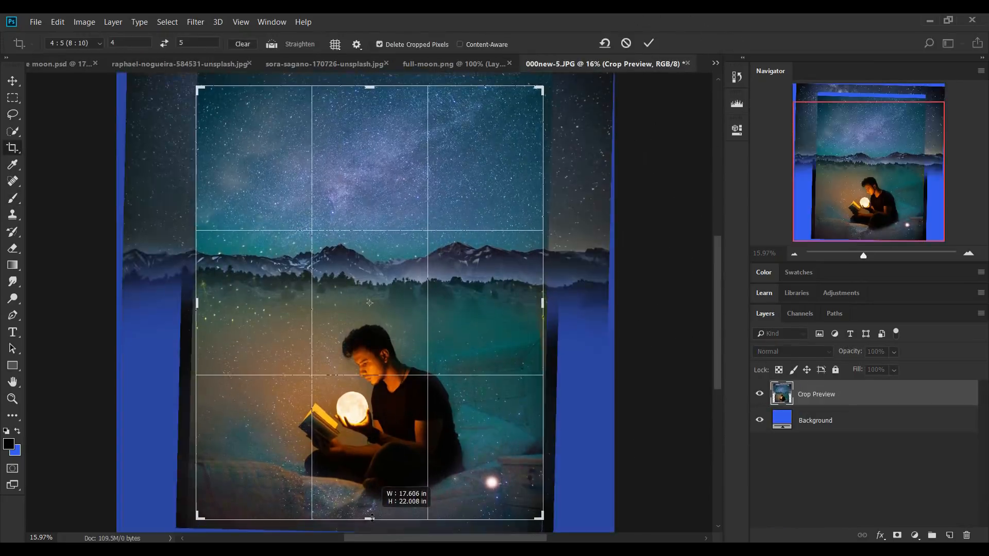
{"action": "left_click_drag", "start_coordinate": [426, 354], "coordinate": [426, 348]}
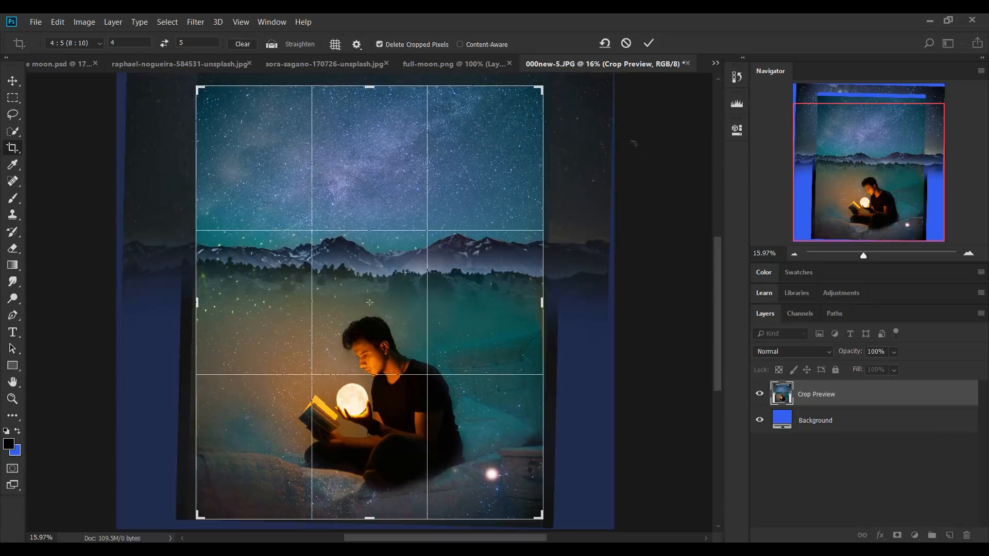
{"action": "left_click", "coordinate": [649, 43]}
{"action": "key", "text": "v"}
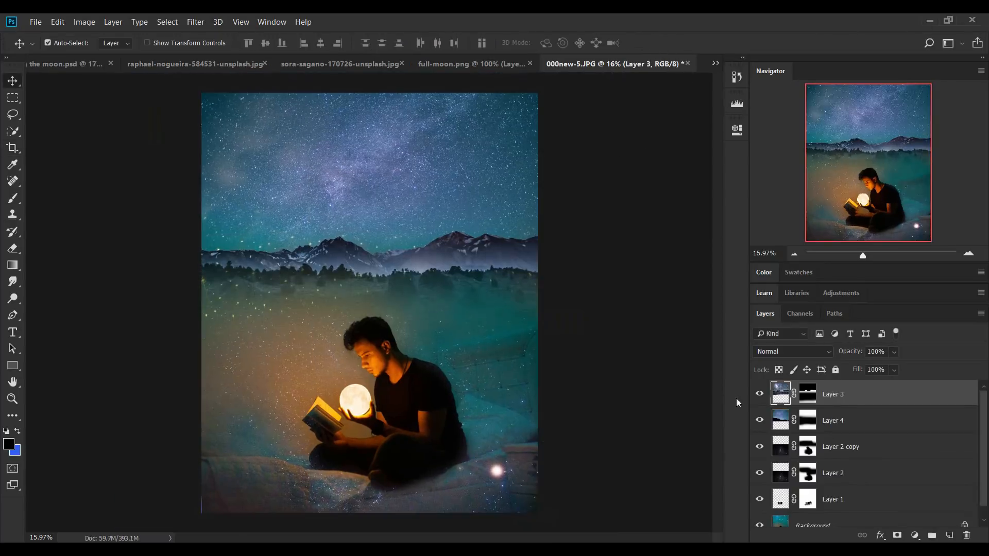
Set the mountain layer's opacity to 60% and toggle its visibility to compare the image with and without it
{"action": "scroll", "coordinate": [803, 429], "scroll_direction": "down", "scroll_amount": 1}
{"action": "scroll", "coordinate": [782, 418], "scroll_direction": "up", "scroll_amount": 1}
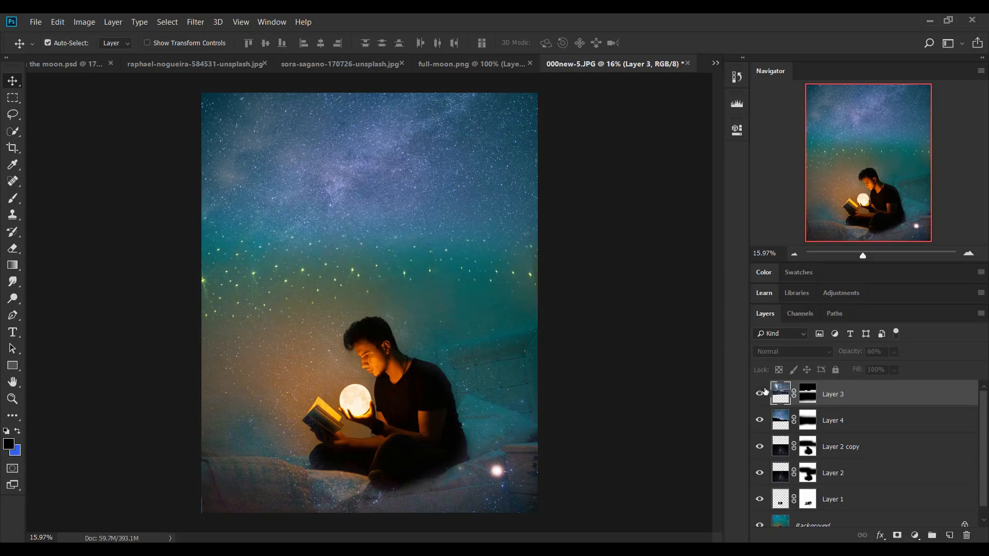
{"action": "left_click", "coordinate": [760, 393]}
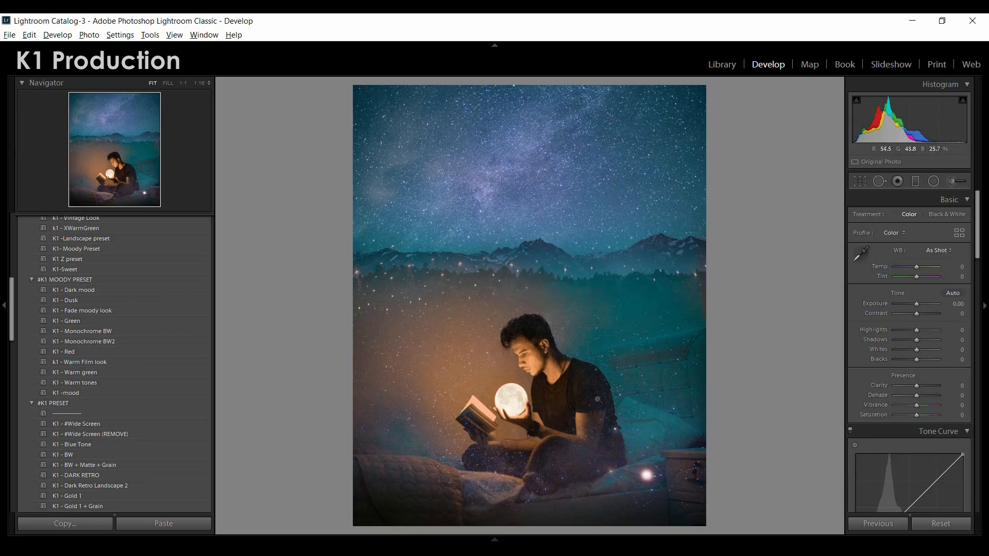
Apply the K1 - Gold 12 preset from the #K1 PRESET group to the cropped composite
{"action": "left_click_drag", "start_coordinate": [11, 287], "coordinate": [9, 330]}
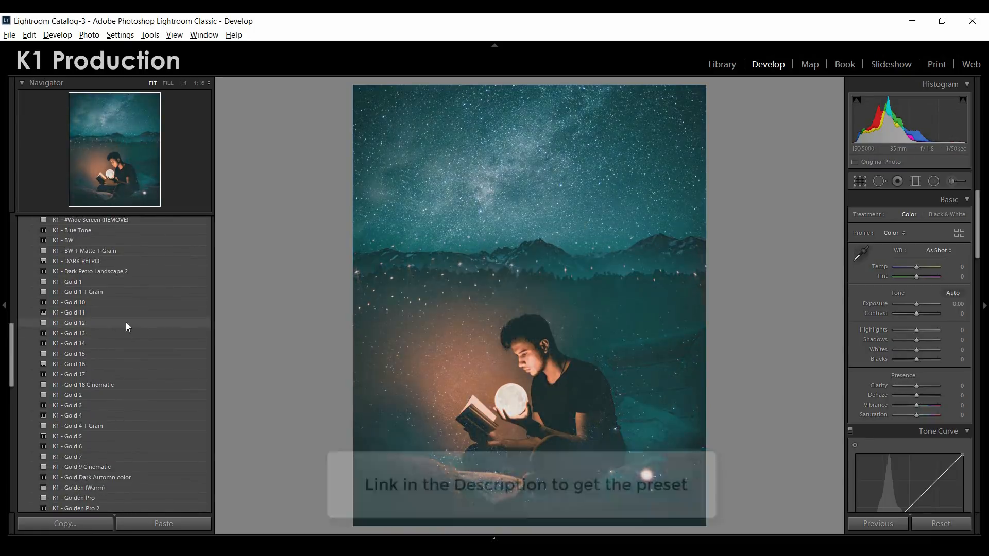
{"action": "left_click", "coordinate": [125, 322]}
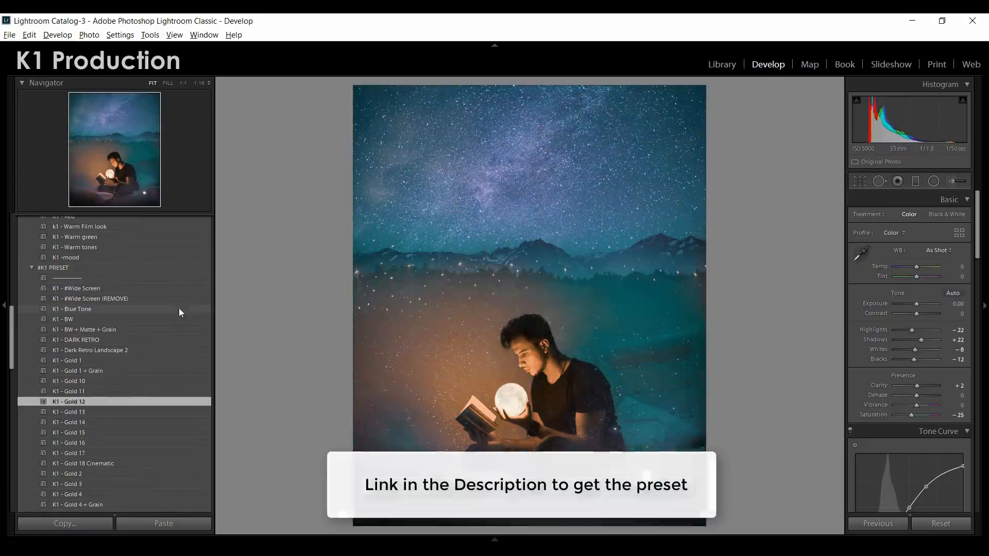
{"action": "scroll", "coordinate": [177, 299], "scroll_direction": "down", "scroll_amount": 4}
{"action": "scroll", "coordinate": [176, 297], "scroll_direction": "up", "scroll_amount": 2}
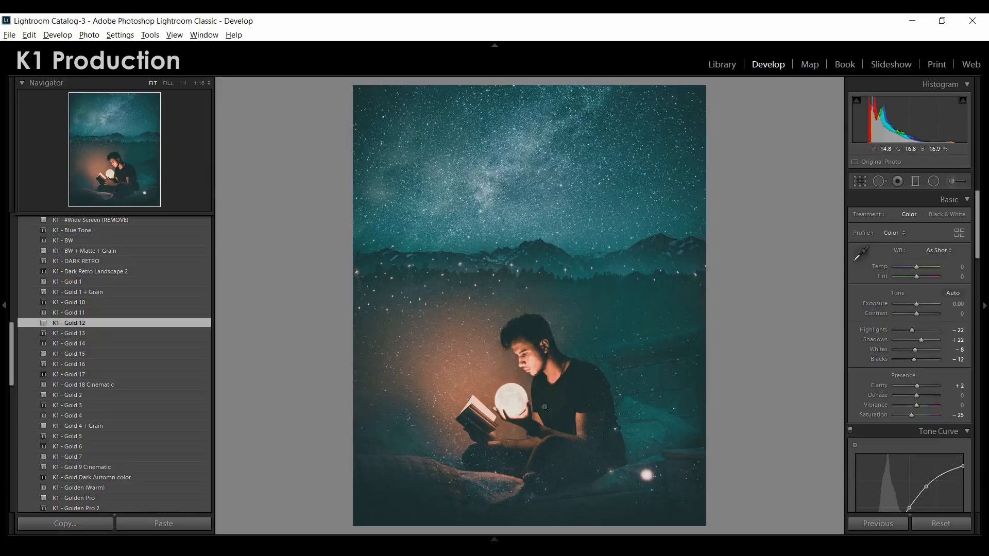
Paint over the glowing moon with the Adjustment Brush and lower the brushed area's exposure to -1.22
{"action": "left_click", "coordinate": [506, 388]}
{"action": "left_click_drag", "start_coordinate": [524, 382], "coordinate": [507, 217]}
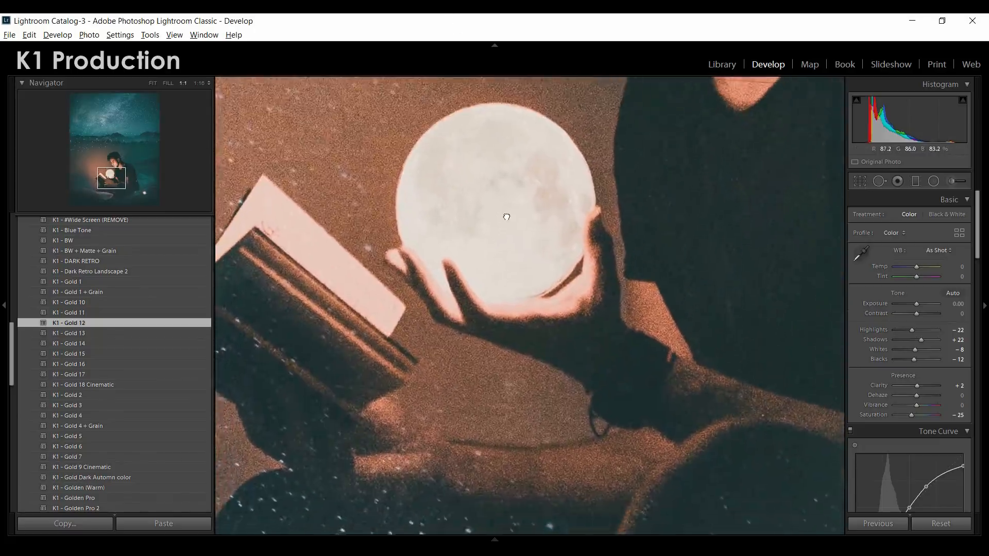
{"action": "left_click", "coordinate": [506, 217]}
{"action": "left_click", "coordinate": [958, 182]}
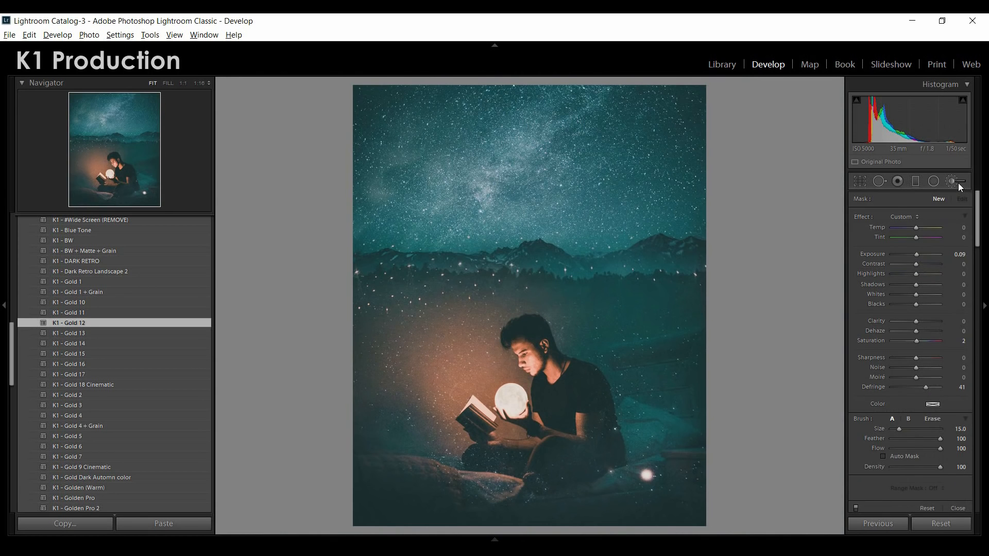
{"action": "left_click", "coordinate": [184, 83]}
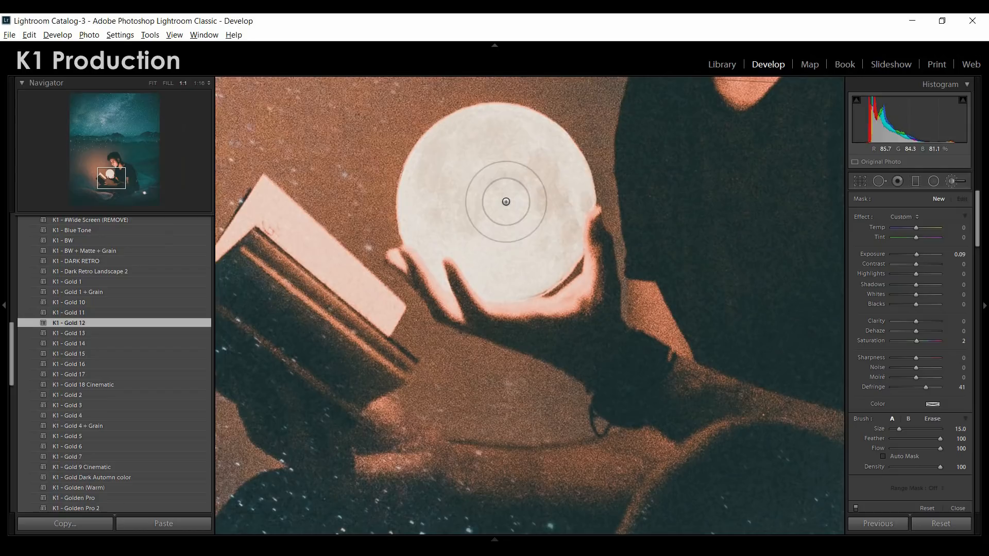
{"action": "mouse_move", "coordinate": [453, 176]}
{"action": "left_mouse_down"}
{"action": "mouse_move", "coordinate": [449, 140]}
{"action": "mouse_move", "coordinate": [496, 129]}
{"action": "mouse_move", "coordinate": [528, 141]}
{"action": "mouse_move", "coordinate": [559, 201]}
{"action": "mouse_move", "coordinate": [440, 239]}
{"action": "mouse_move", "coordinate": [415, 194]}
{"action": "mouse_move", "coordinate": [447, 152]}
{"action": "left_mouse_up"}
{"action": "left_click_drag", "start_coordinate": [918, 252], "coordinate": [912, 258]}
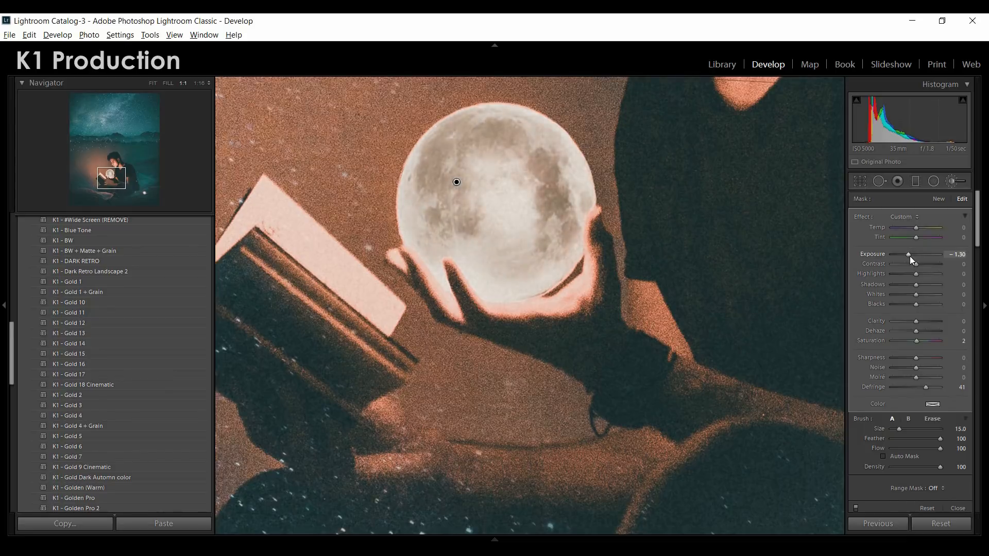
{"action": "left_click_drag", "start_coordinate": [912, 256], "coordinate": [913, 256]}
{"action": "left_click", "coordinate": [152, 83]}
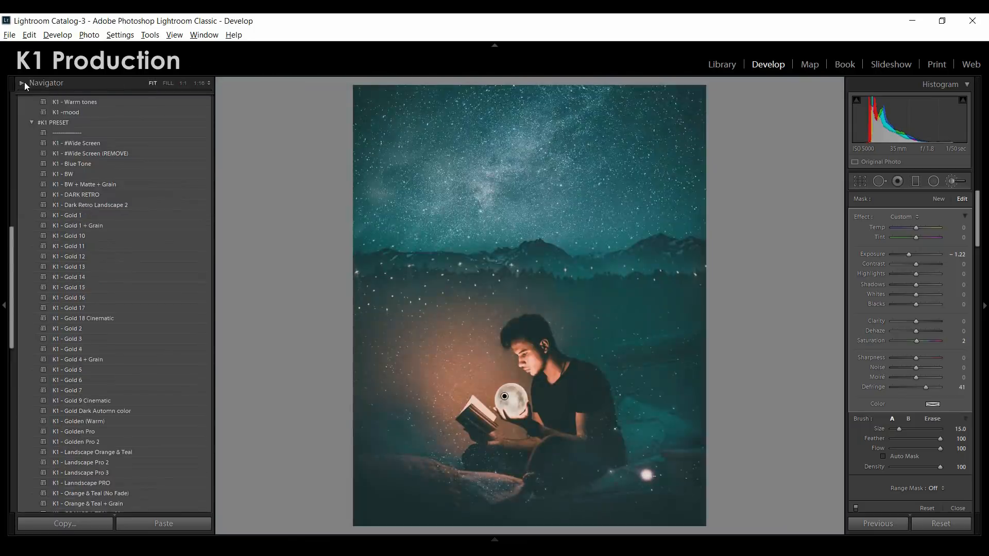
{"action": "key", "text": "k"}
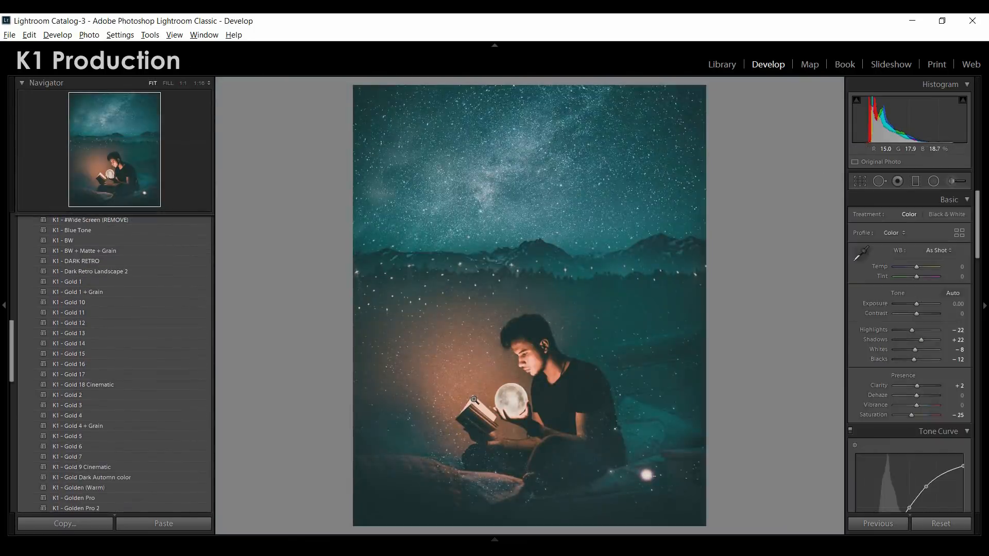